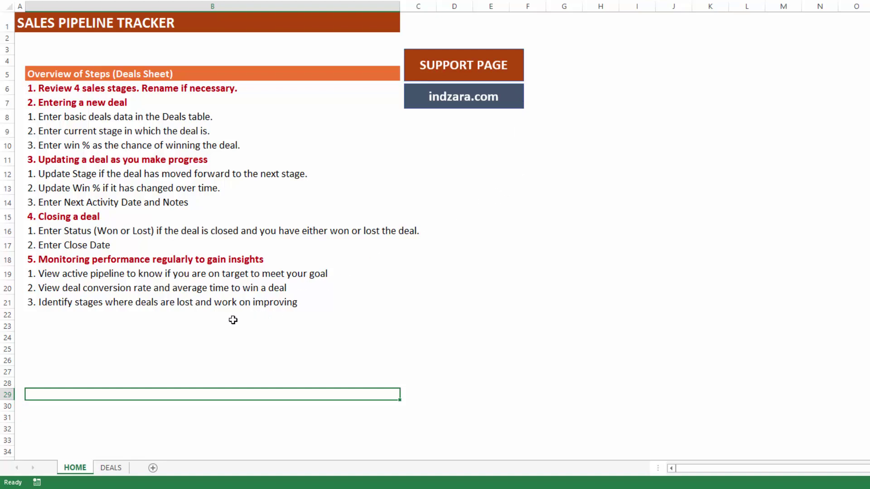
Step: Open the DEALS sheet and examine the deals table, including Company One's contact, deal value and created date fields
click(112, 468)
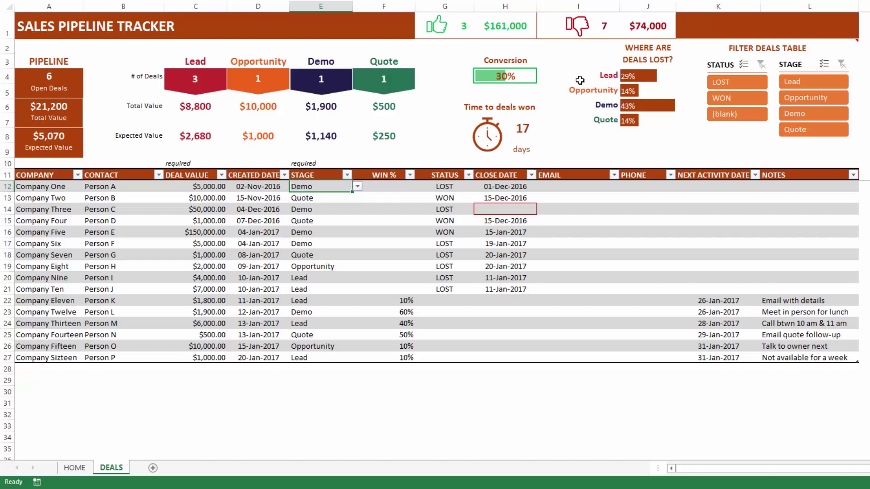
drag(45, 186, 113, 197)
drag(386, 222, 802, 356)
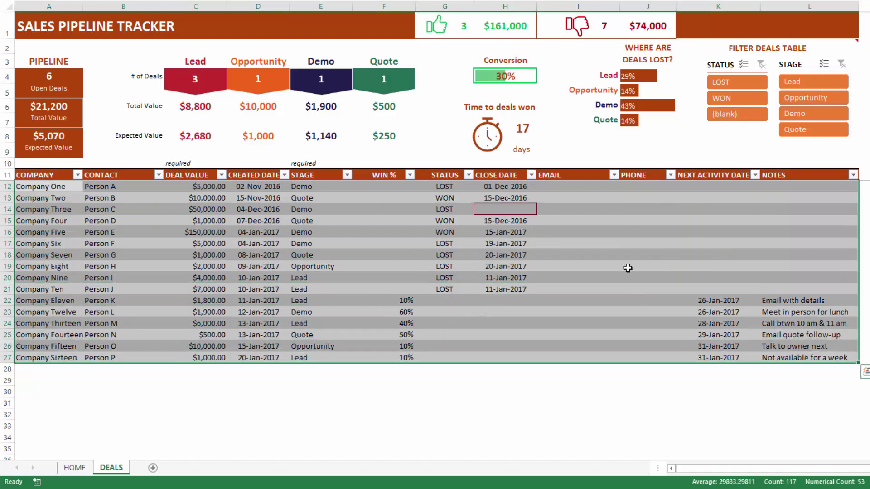
click(79, 199)
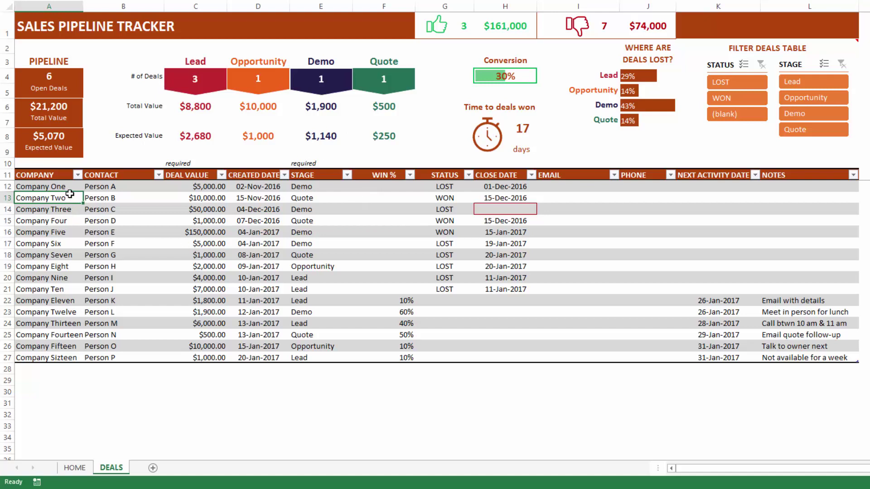
click(70, 187)
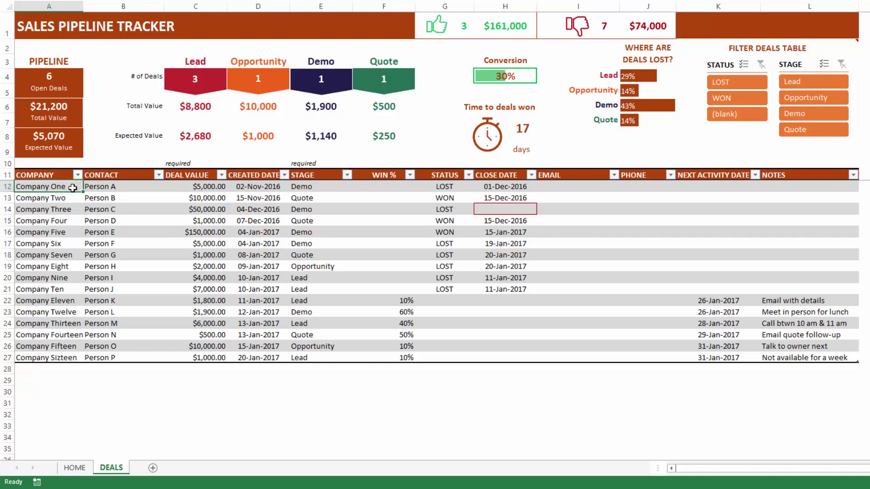
click(118, 190)
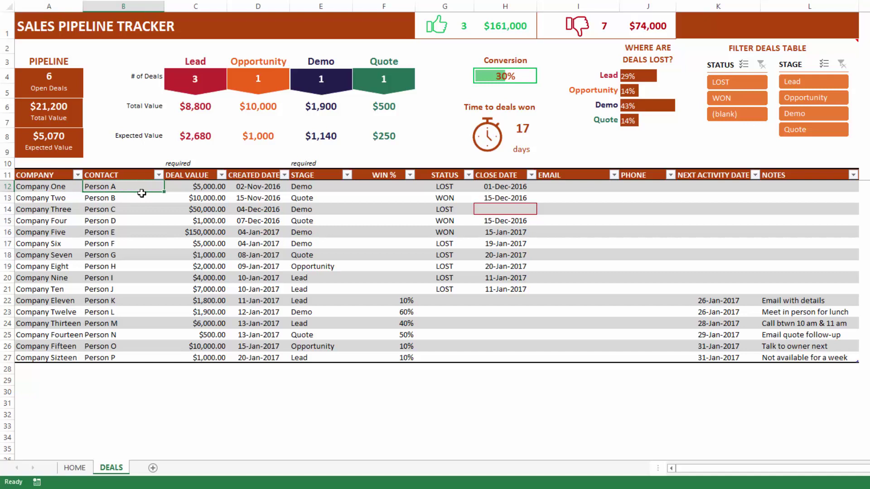
click(182, 193)
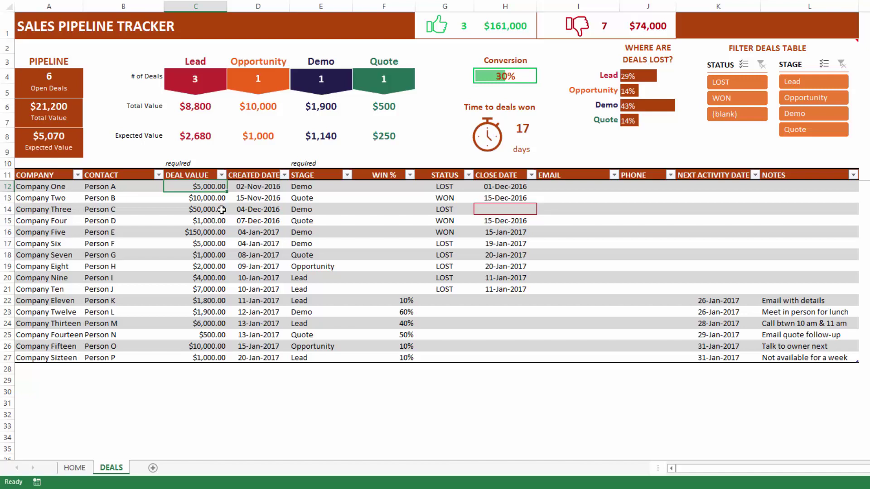
click(267, 191)
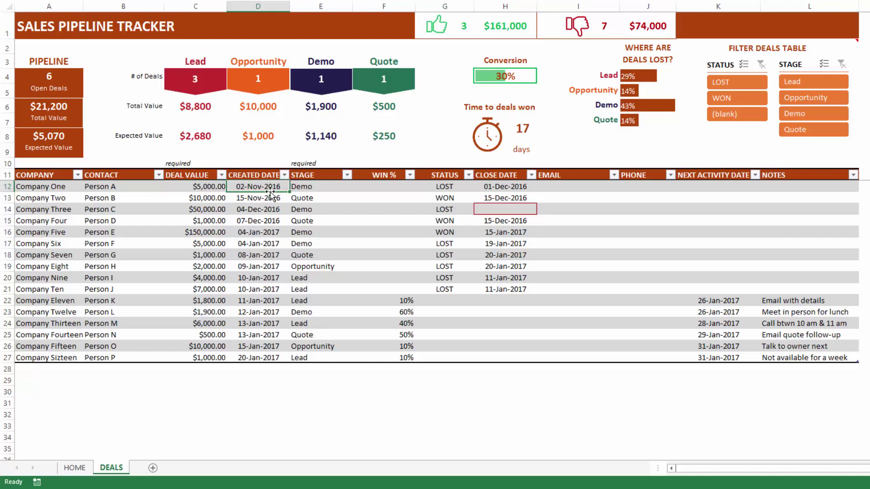
Step: Examine the list of stage choices available for Company One's deal in row 12
click(320, 189)
click(357, 187)
click(357, 187)
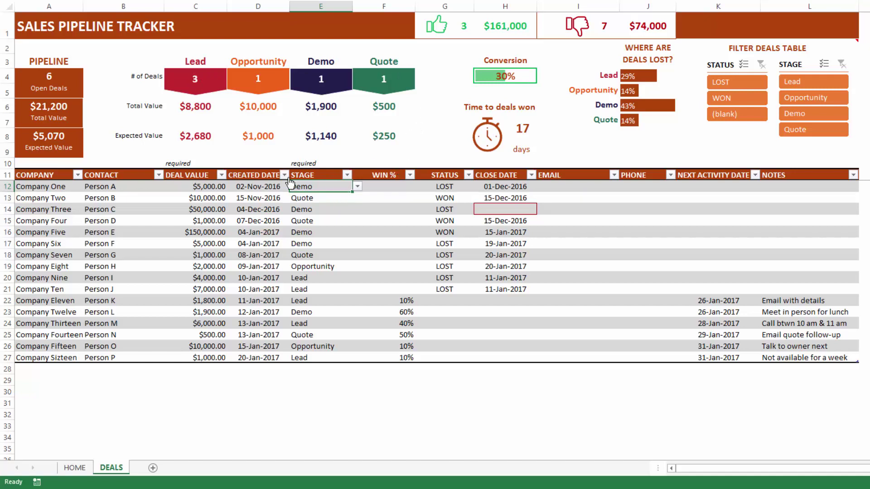
click(357, 186)
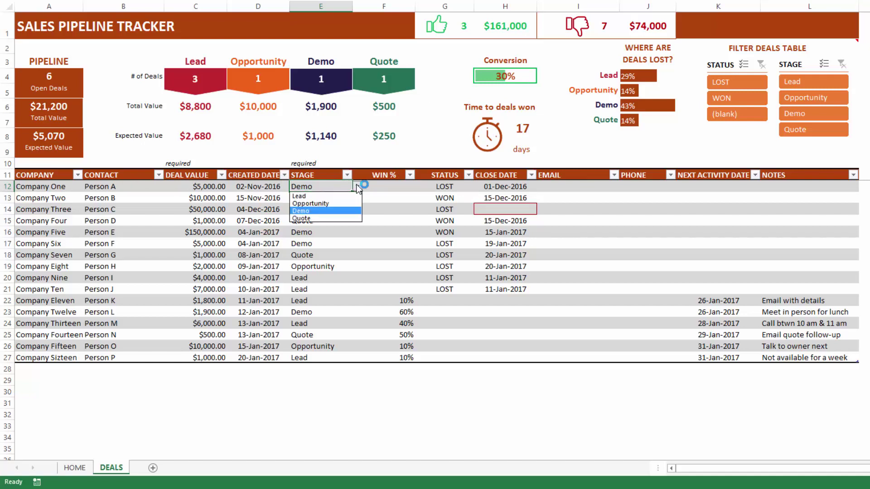
click(341, 185)
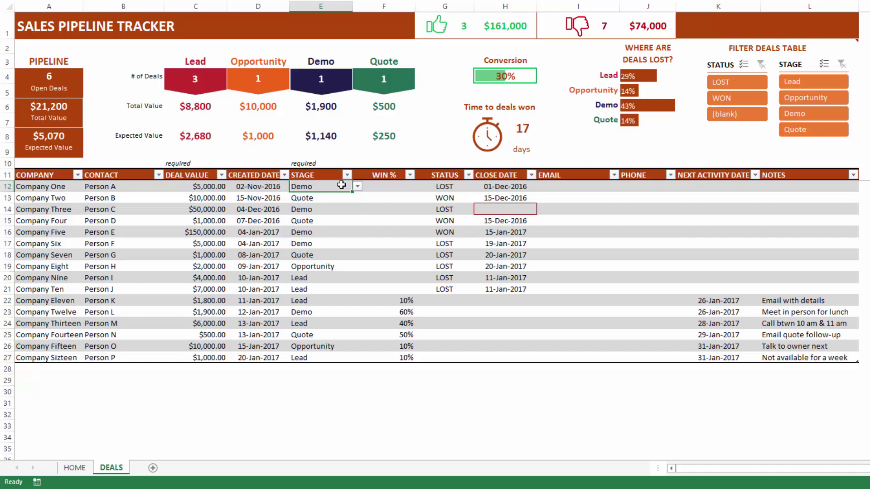
click(357, 186)
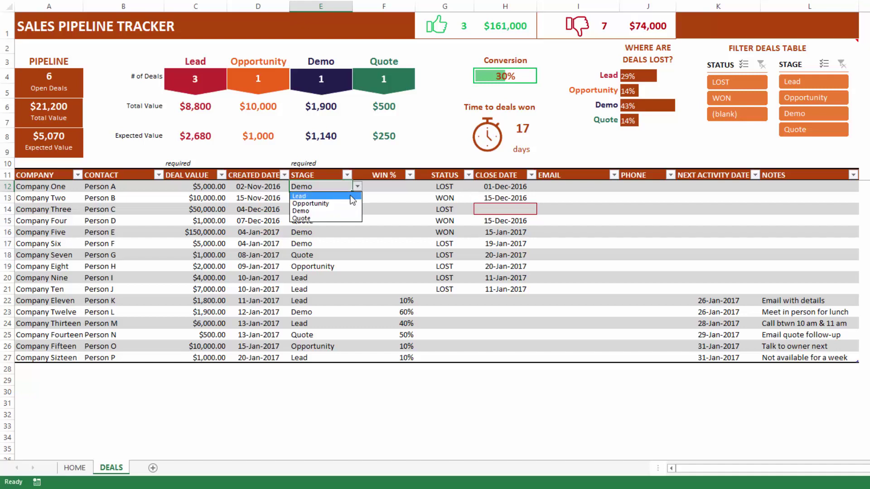
click(338, 183)
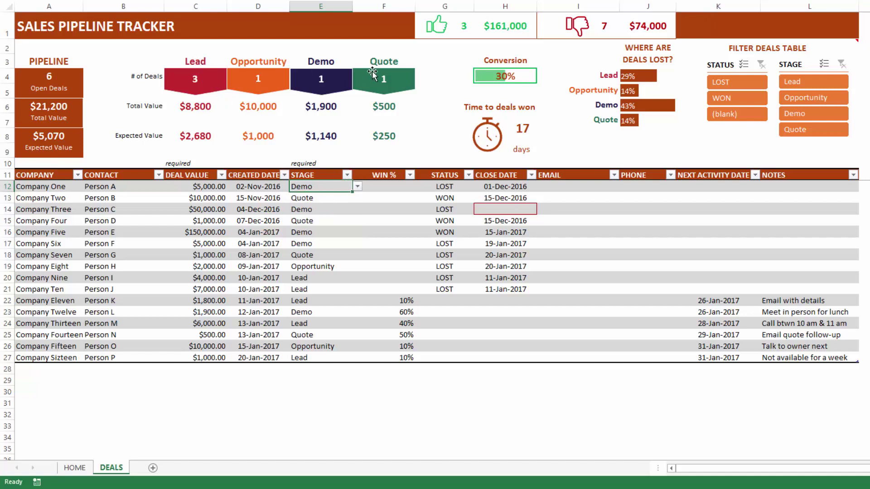
Step: Try "Qual Lead" as the name of the Opportunity stage heading in the pipeline summary, and cancel the edit
click(211, 63)
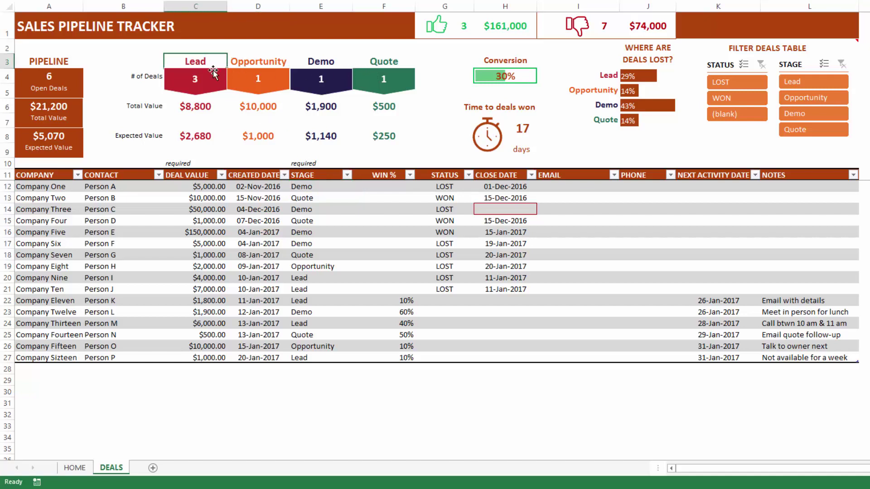
click(252, 61)
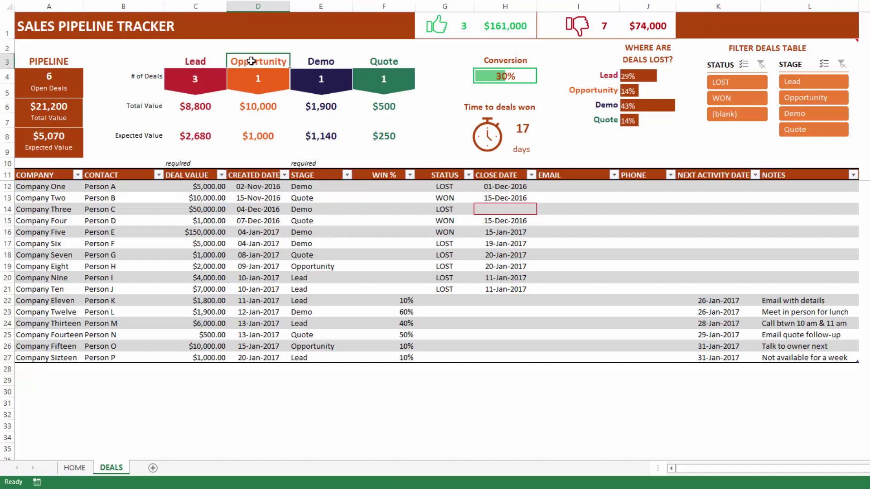
text(Quote Lead)
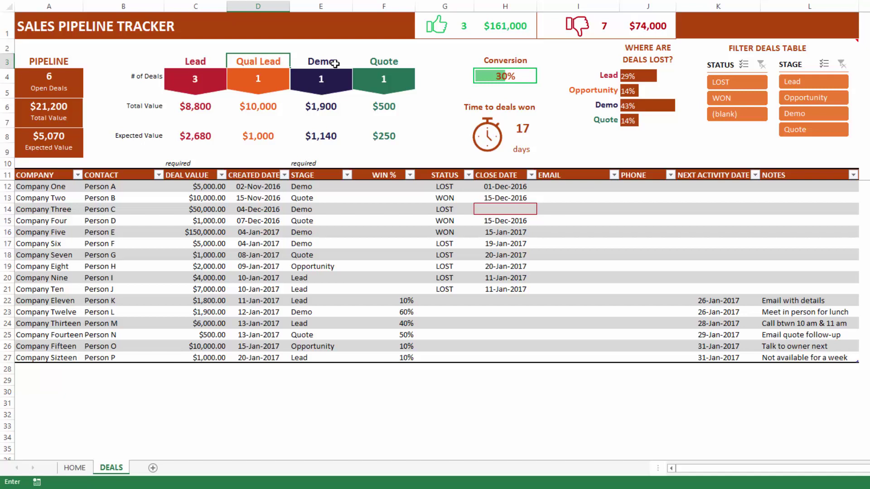
key(Escape)
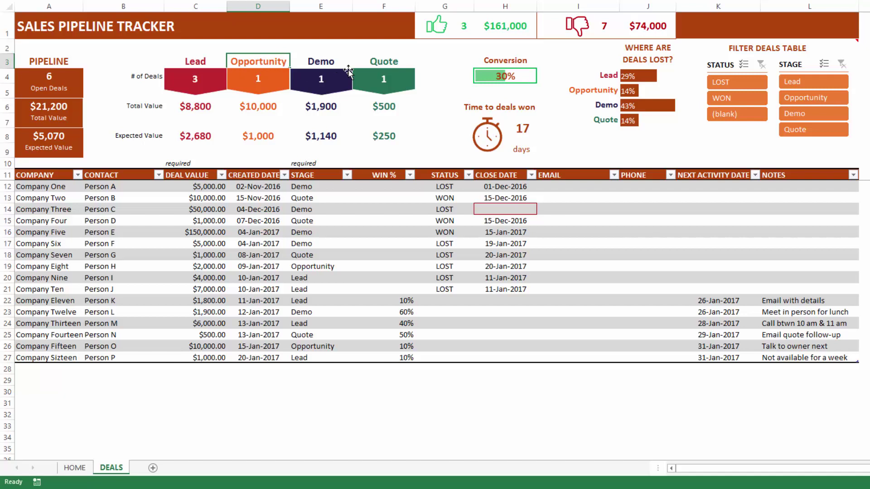
Step: Recheck Company One's stage choices and examine the Win % entries of the open deals in rows 22 to 27
click(342, 187)
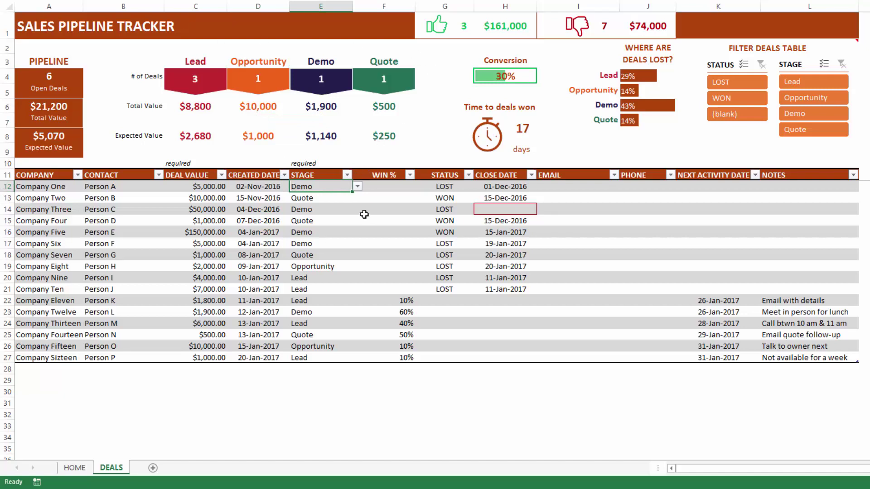
click(358, 187)
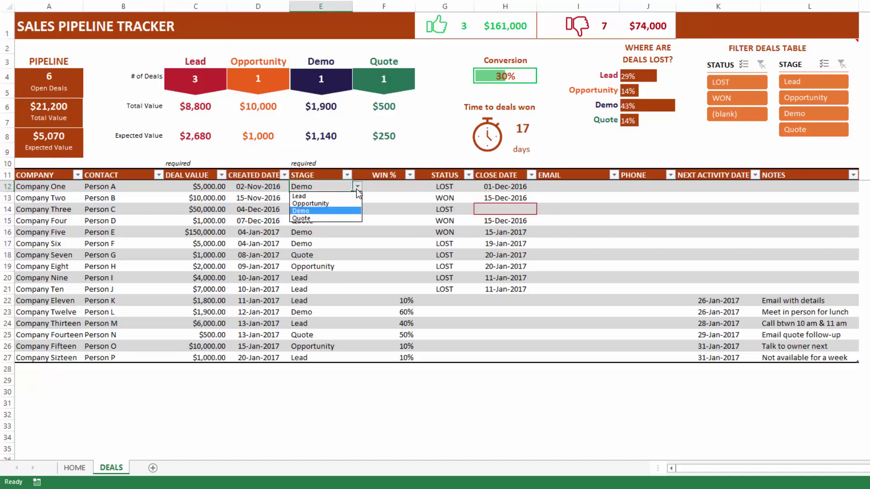
click(356, 189)
click(402, 185)
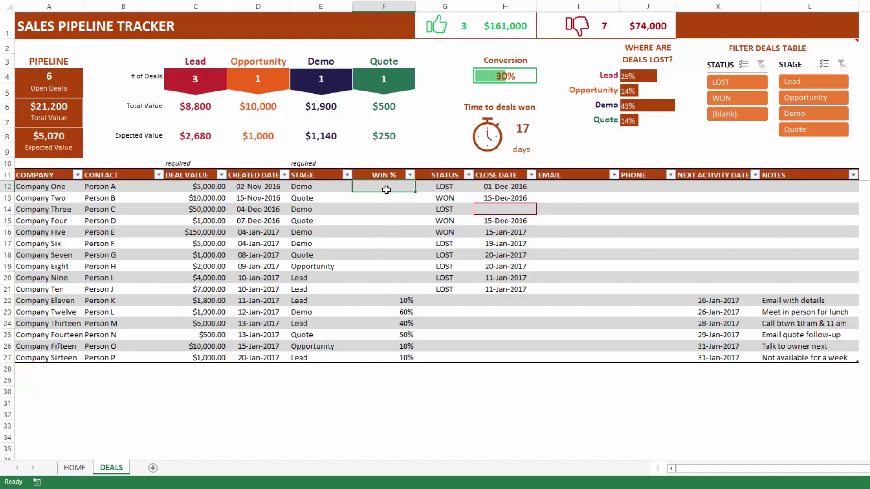
drag(392, 300, 389, 354)
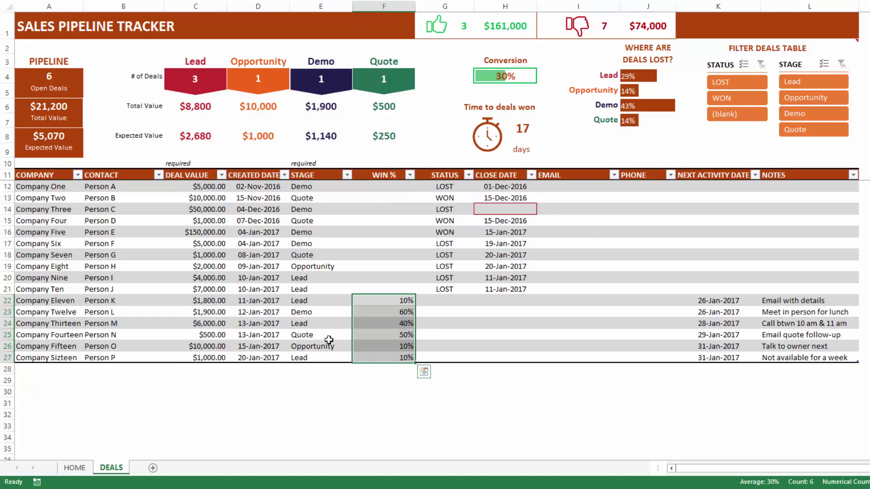
click(408, 301)
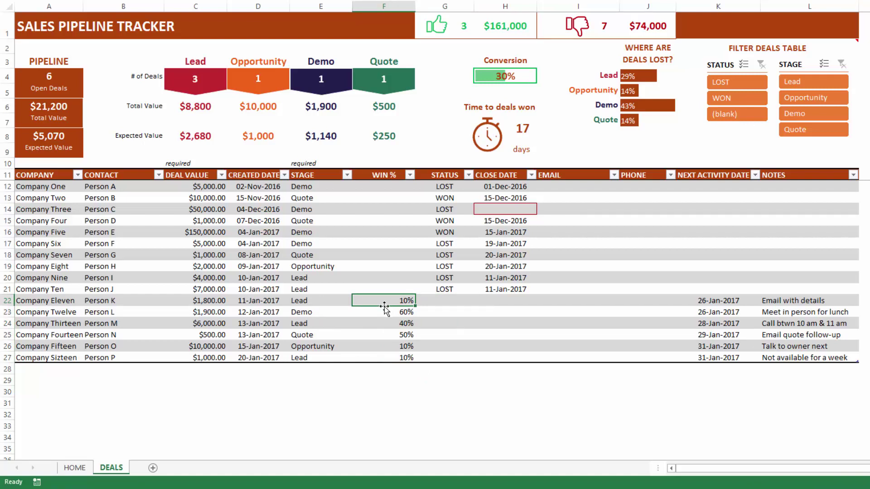
click(404, 323)
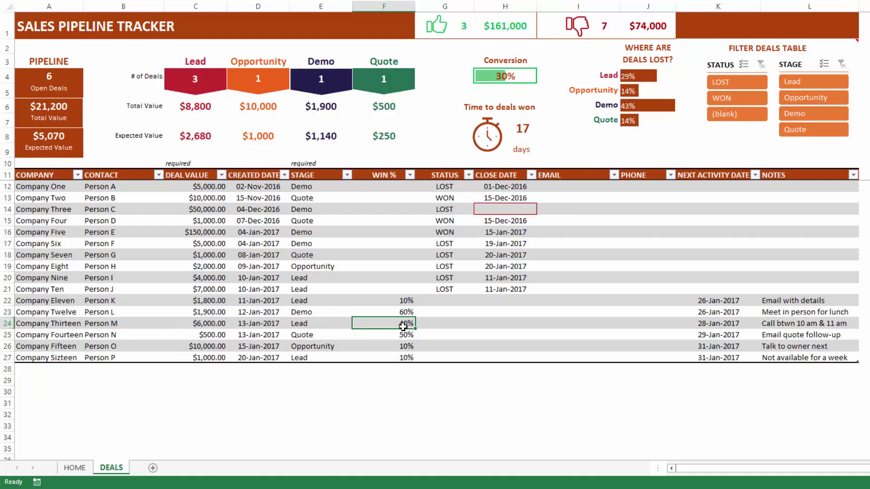
drag(399, 301, 397, 355)
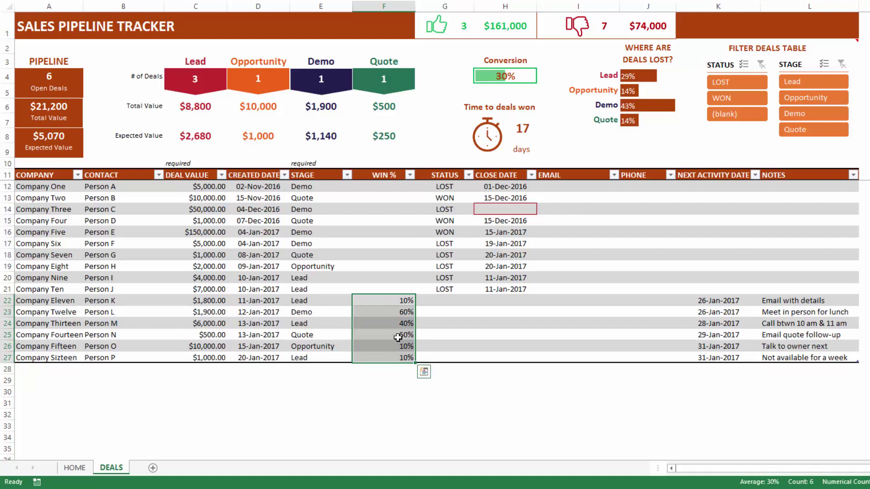
click(398, 322)
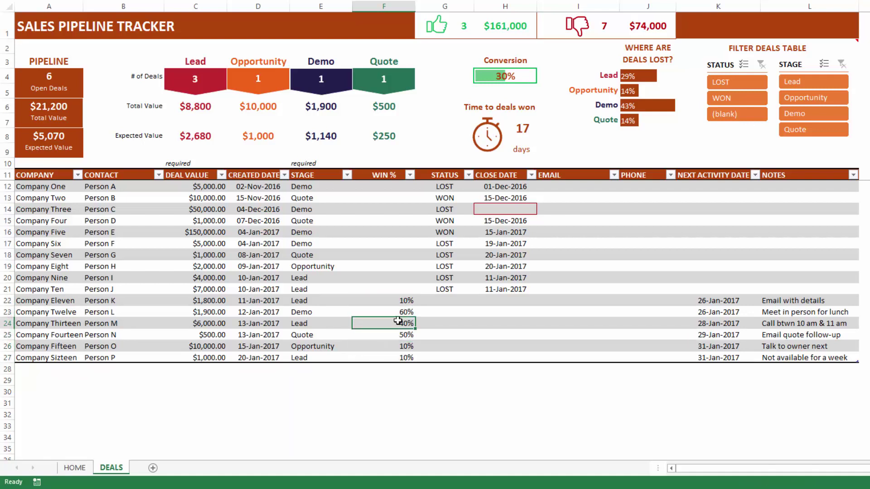
Step: Examine the status choices and the close dates of the closed deals, including Company Three's close date cell
drag(430, 187, 437, 287)
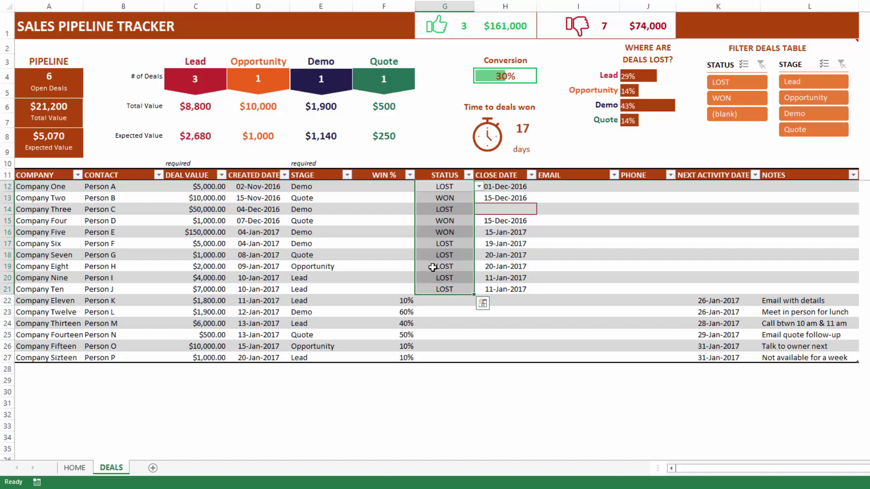
click(461, 189)
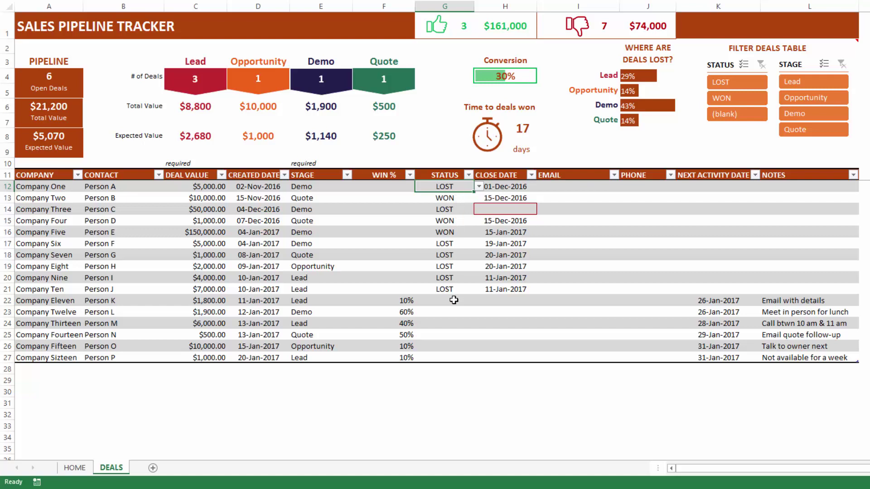
click(479, 187)
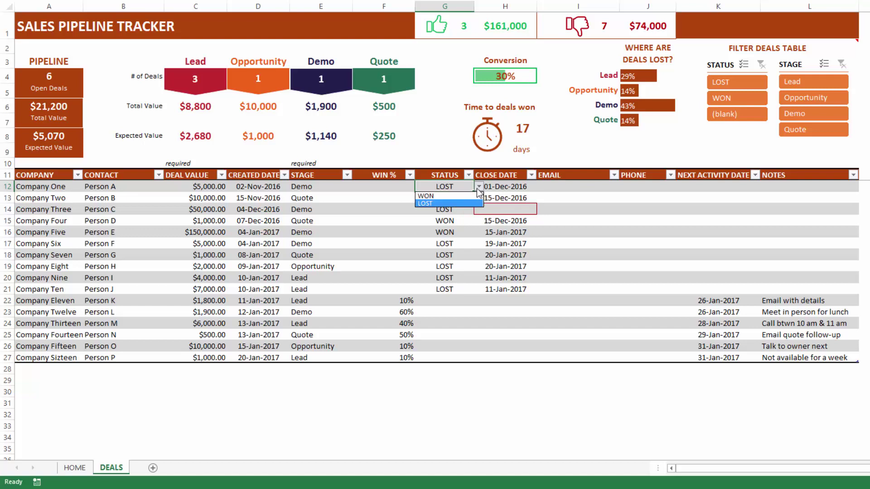
click(478, 188)
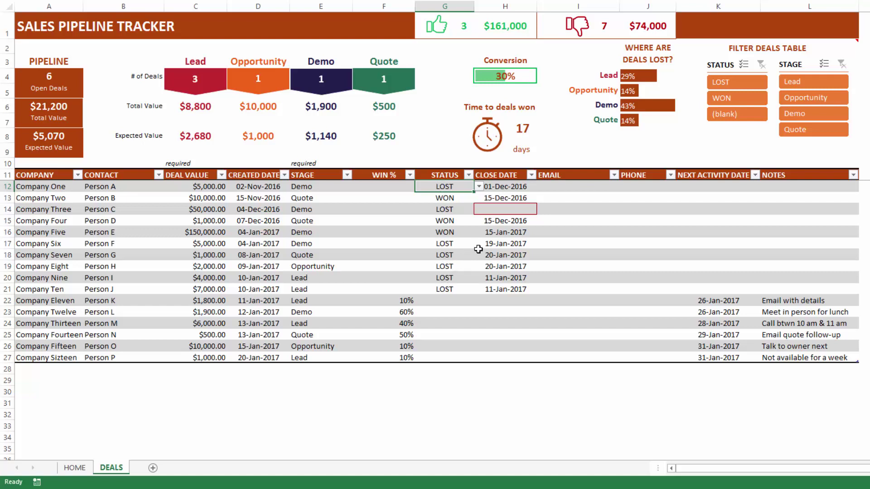
click(516, 187)
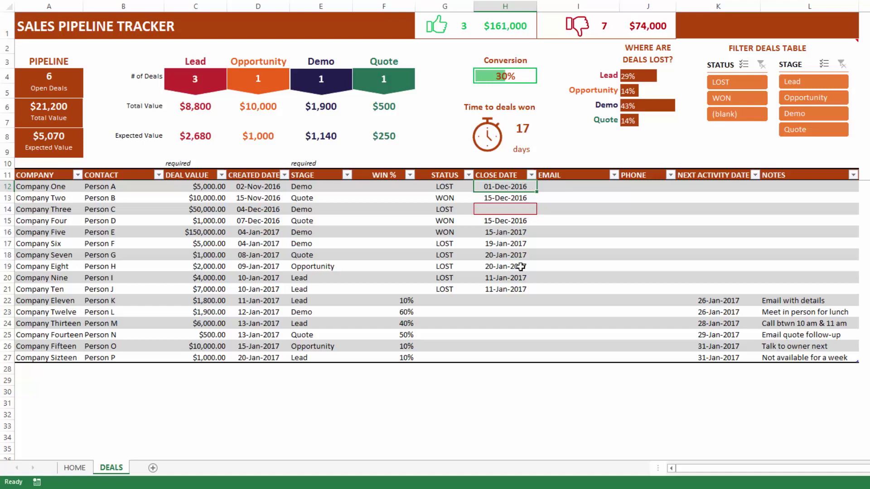
click(525, 210)
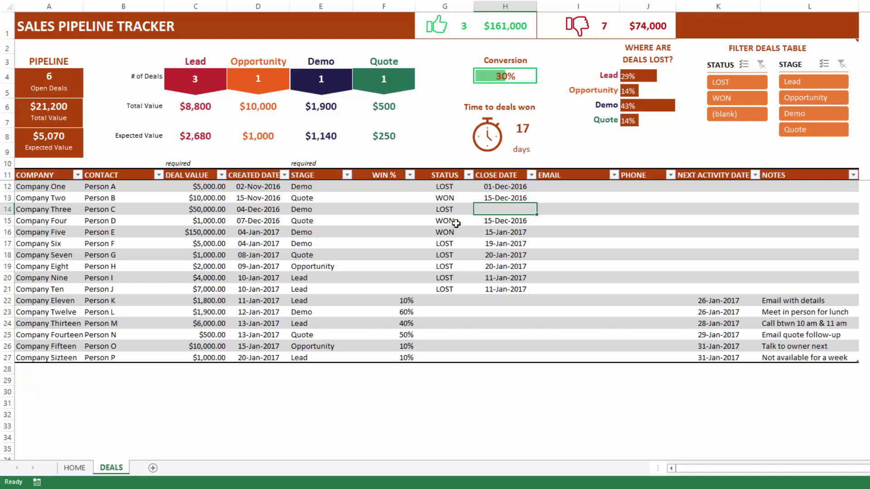
click(516, 232)
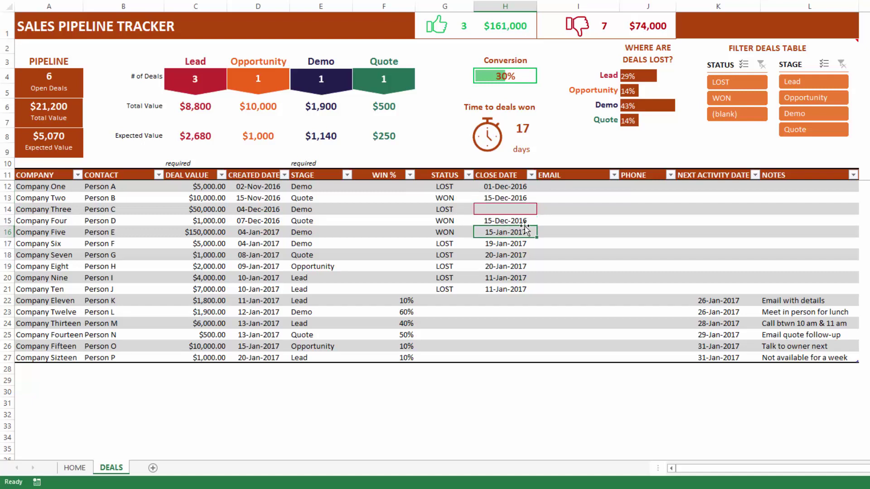
click(508, 210)
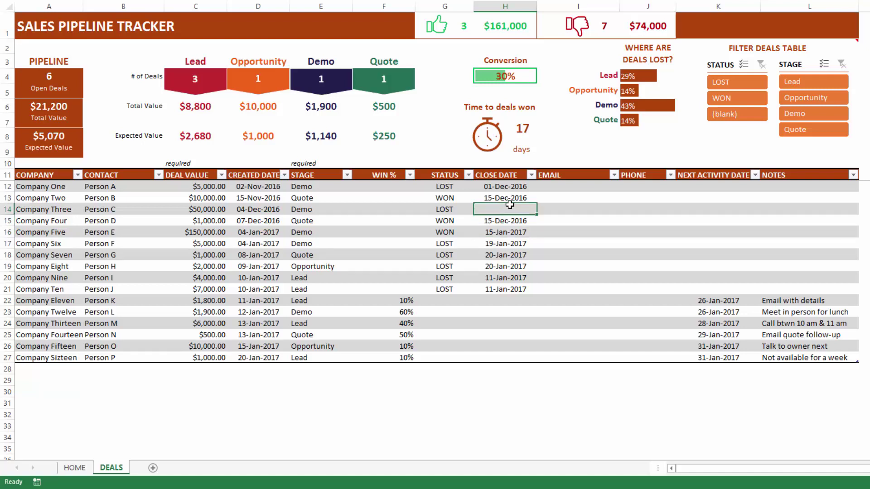
click(510, 220)
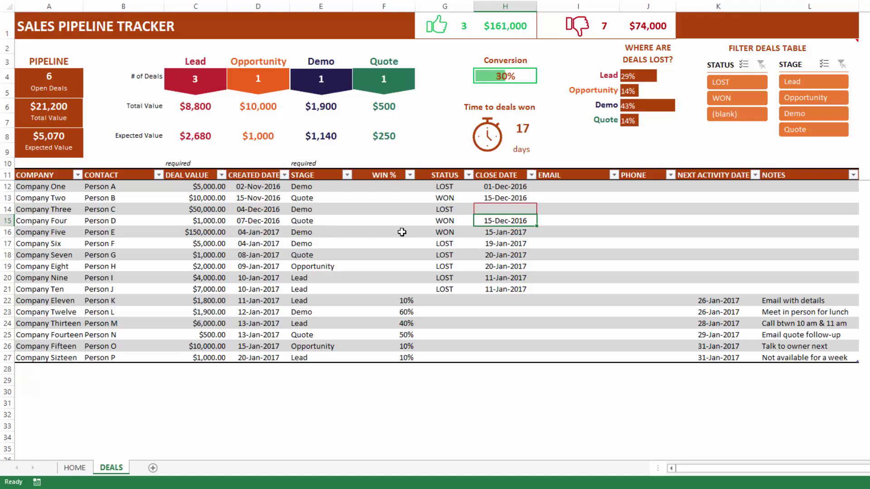
click(515, 211)
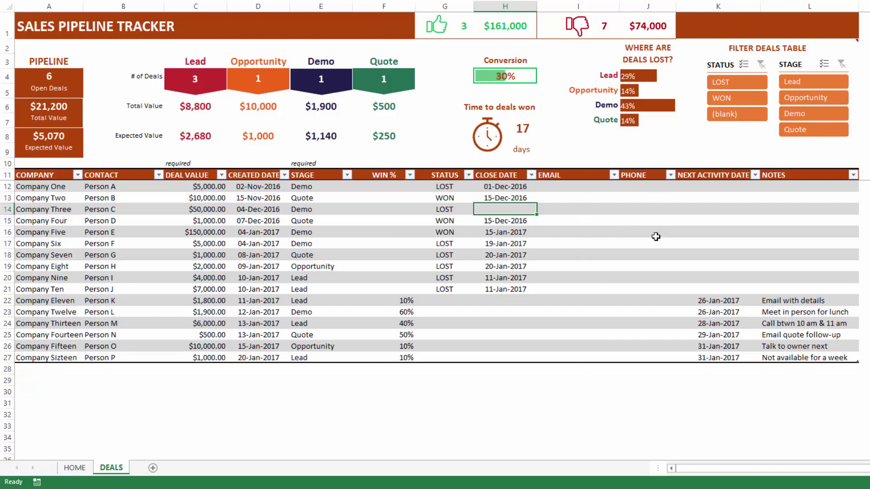
Step: Examine the close dates of closed deals and the Win %, next activity date, notes and contact columns of the deals table
click(719, 190)
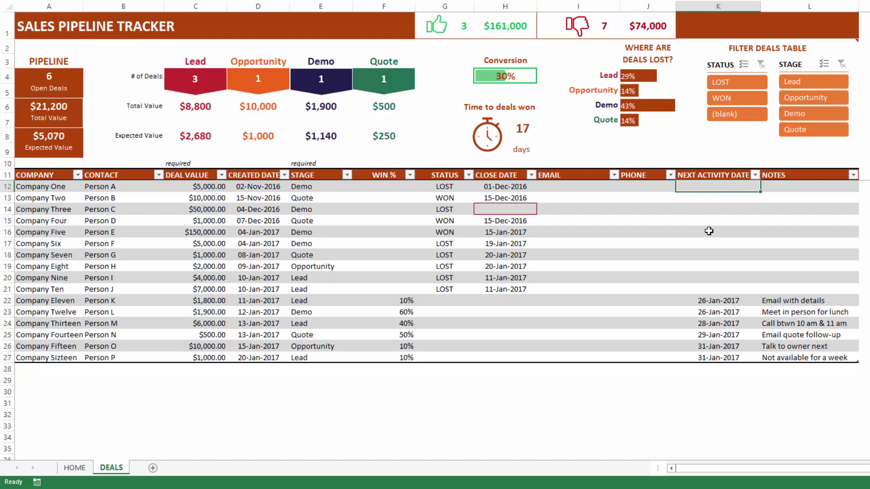
drag(503, 190, 503, 291)
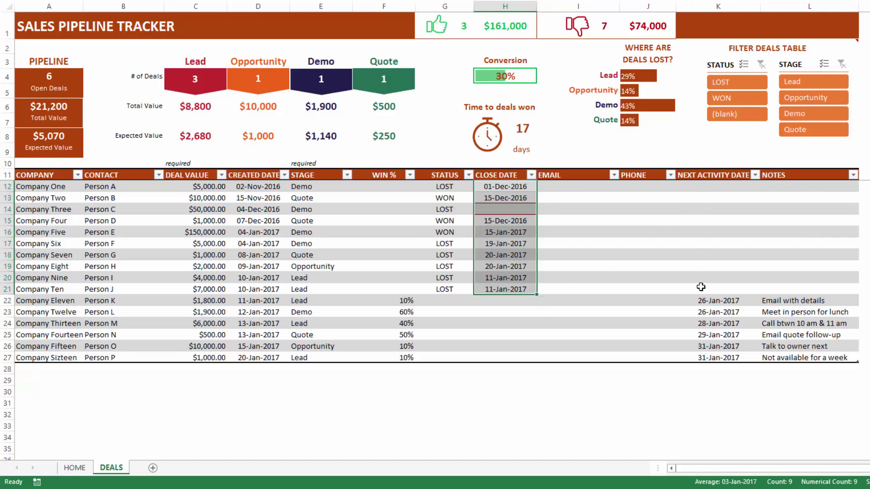
drag(410, 300, 406, 356)
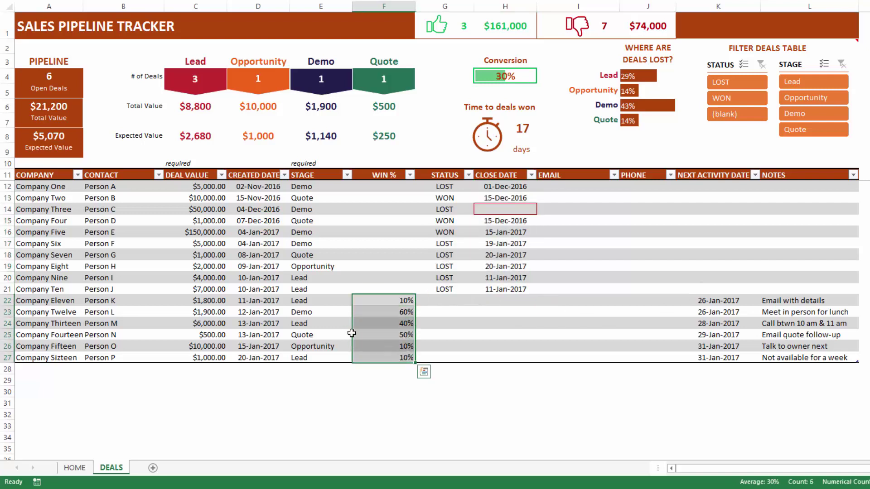
click(739, 301)
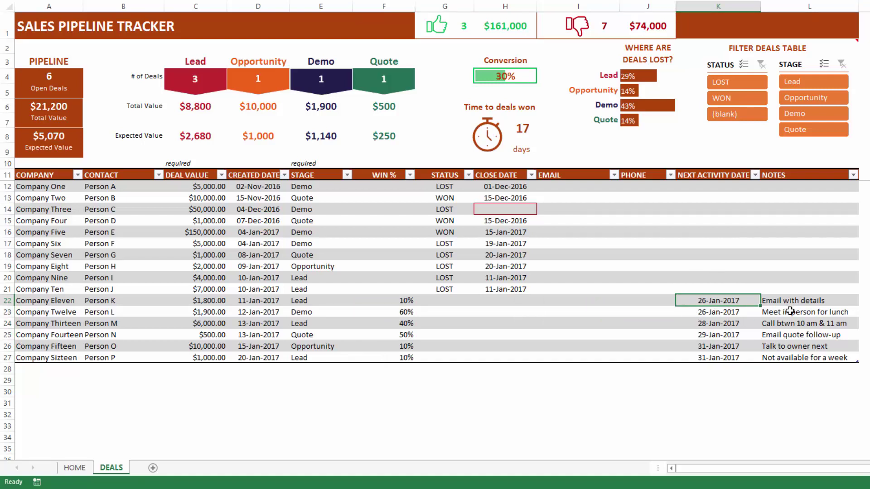
key(Down)
key(Down)
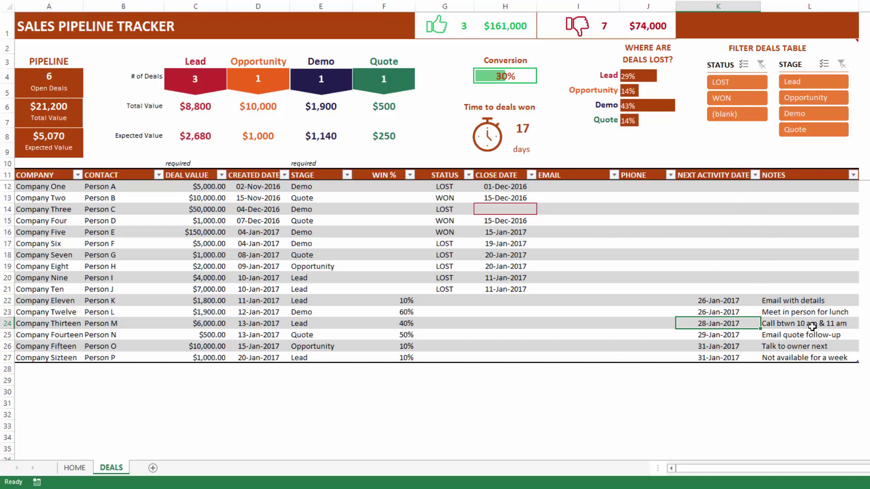
drag(580, 188, 805, 353)
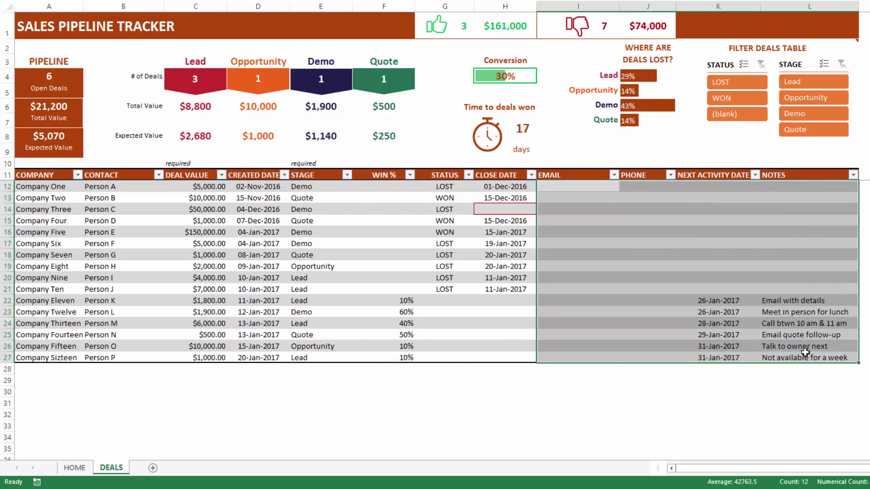
click(737, 314)
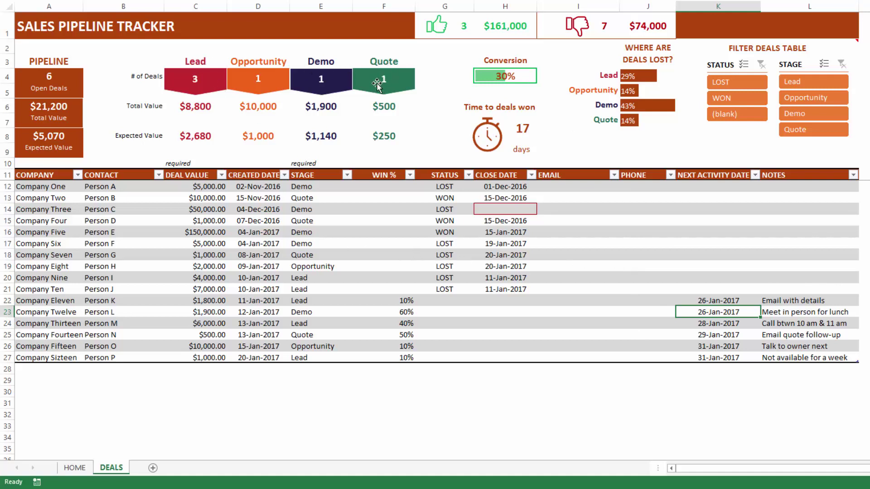
Step: Review Company One's stage, Win %, status and close date cells, and Company Eleven's deal value and Win %
drag(53, 187, 300, 199)
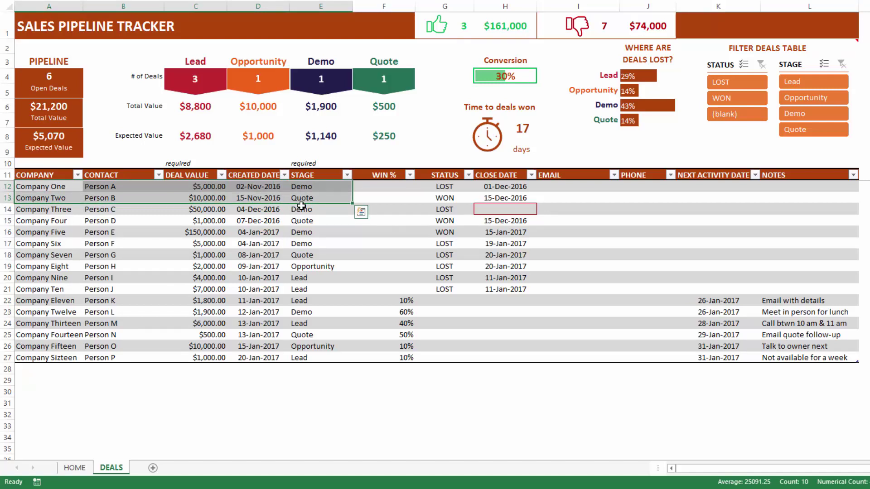
click(318, 198)
click(330, 187)
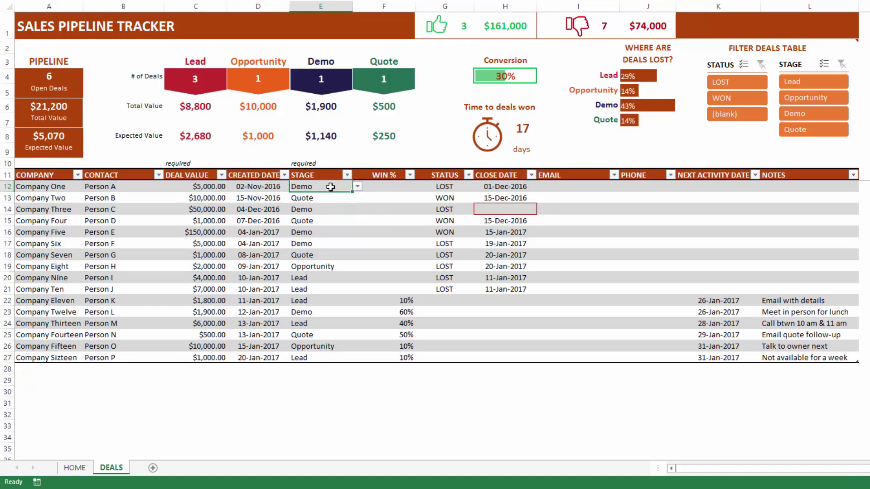
click(389, 186)
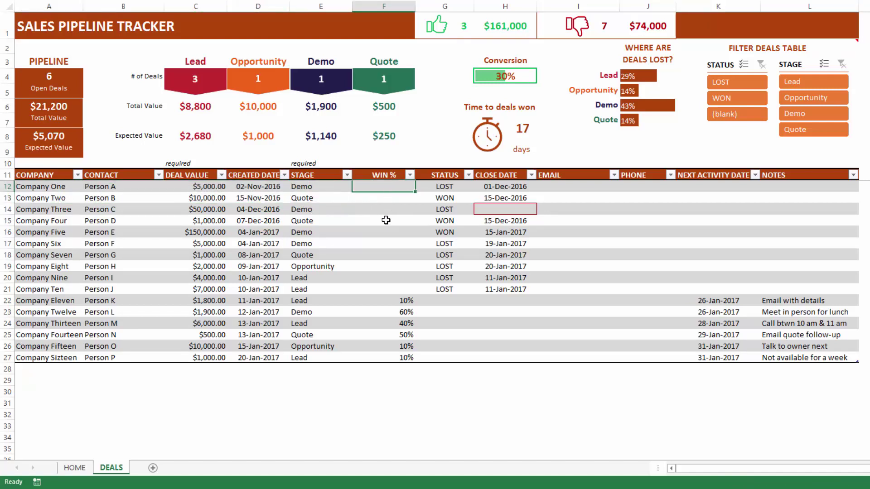
click(450, 190)
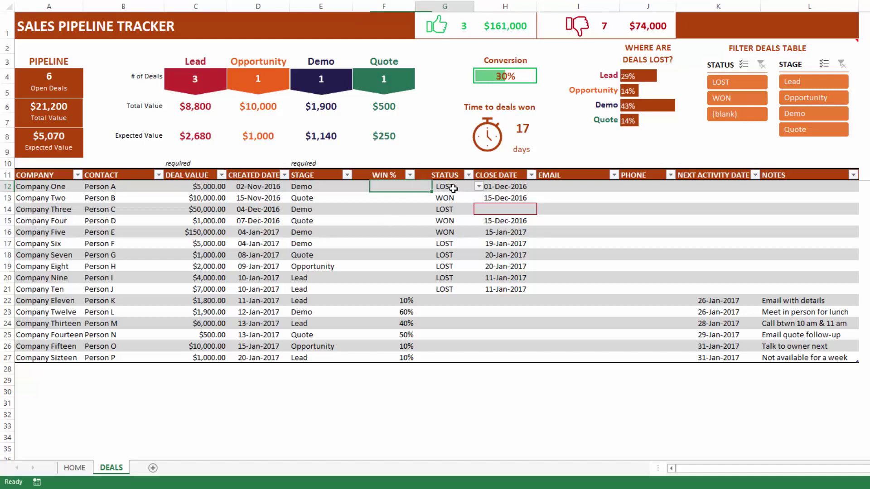
click(502, 190)
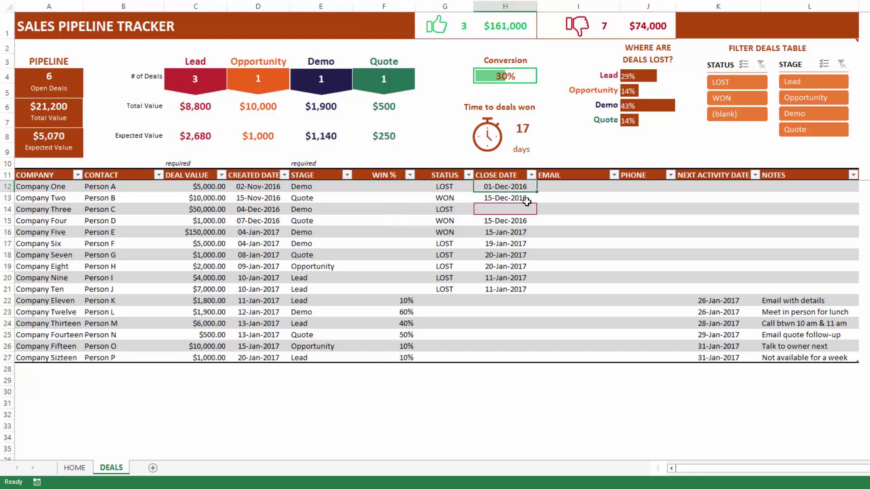
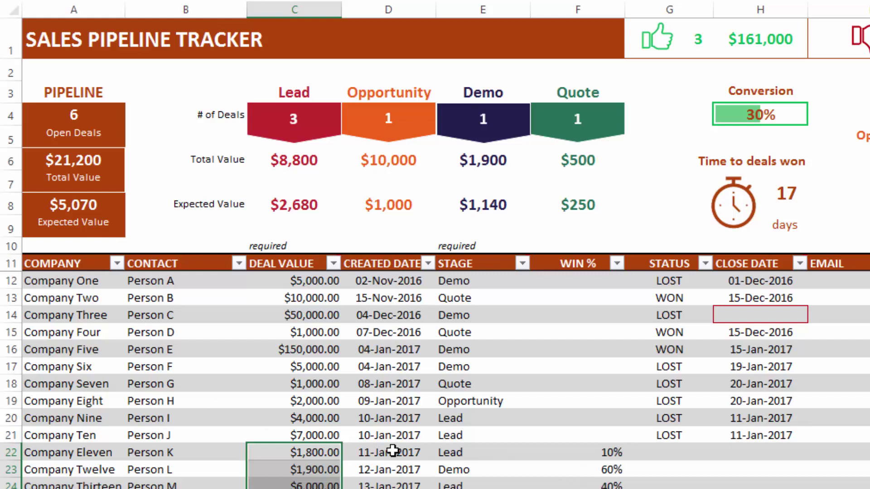
click(320, 454)
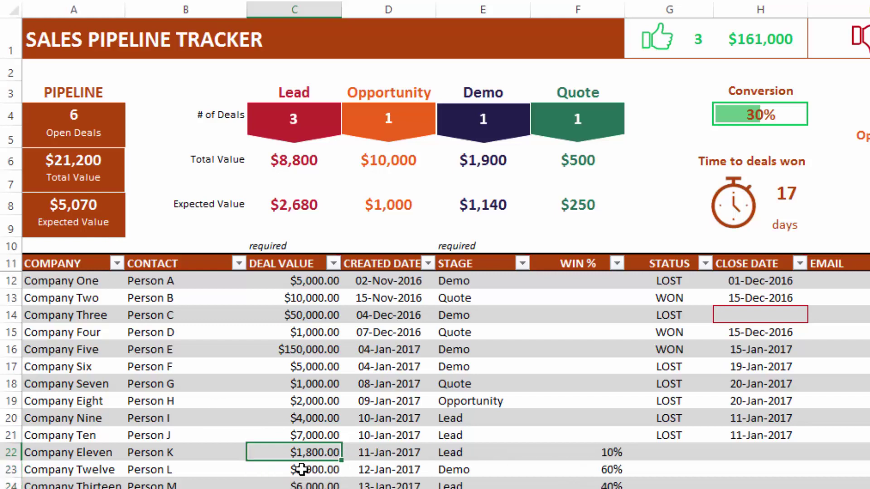
click(602, 452)
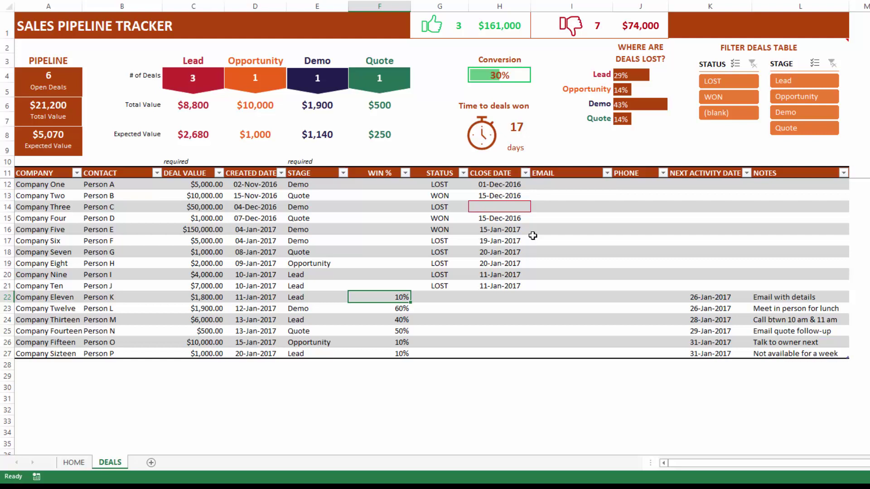
Step: Try filtering the deals table to blank status with the Quote and Demo stages, and clear both filters
click(718, 120)
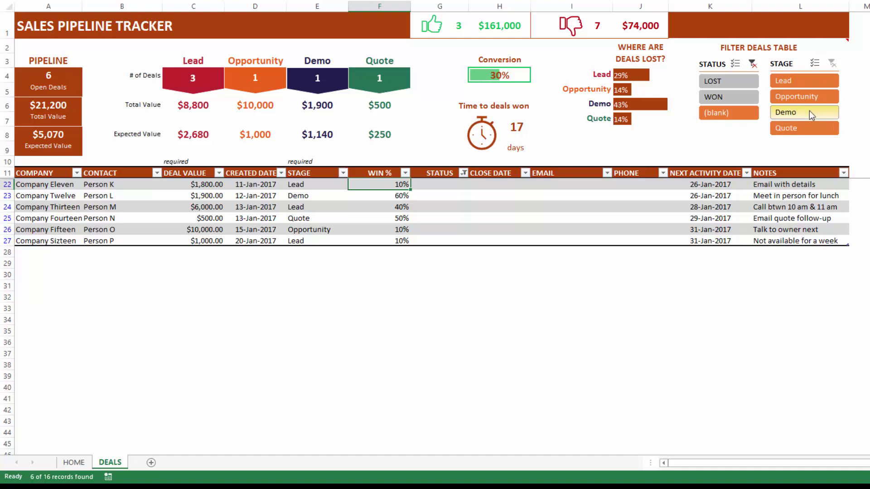
click(810, 130)
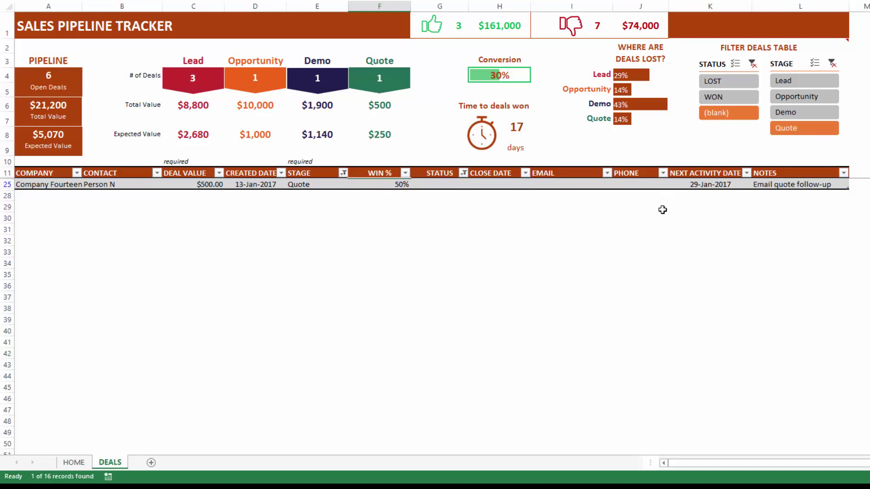
ctrl+click(793, 112)
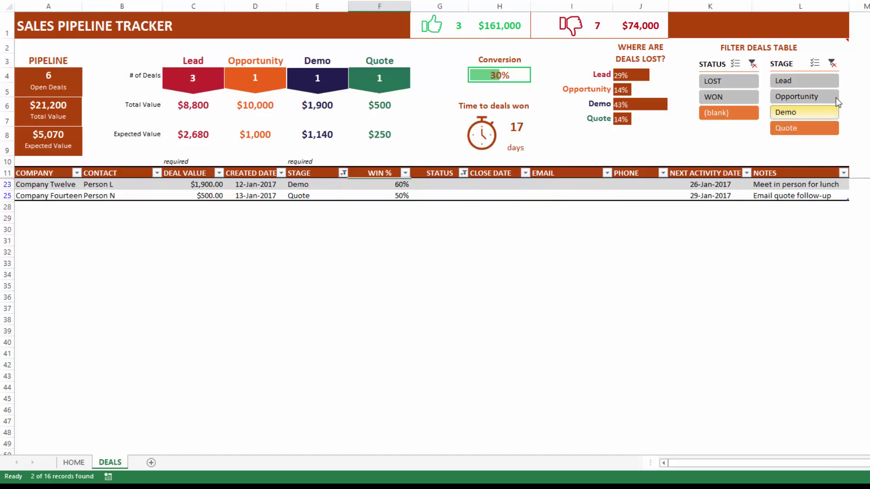
click(831, 63)
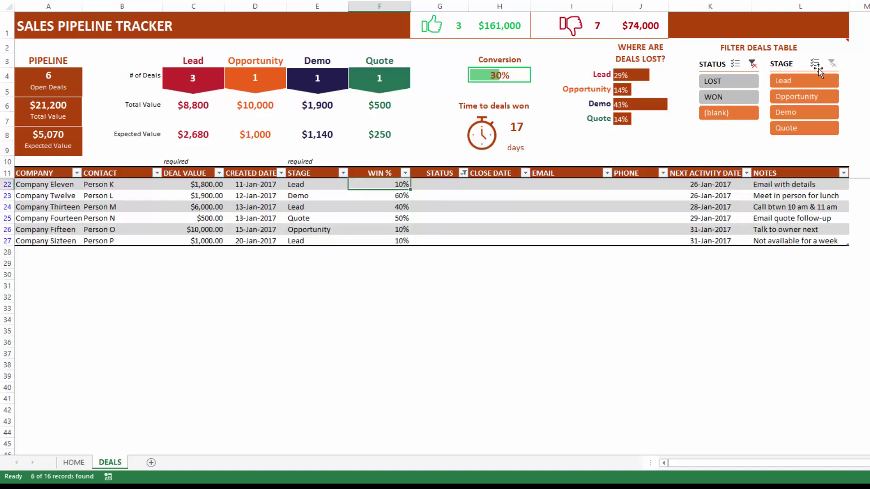
click(748, 69)
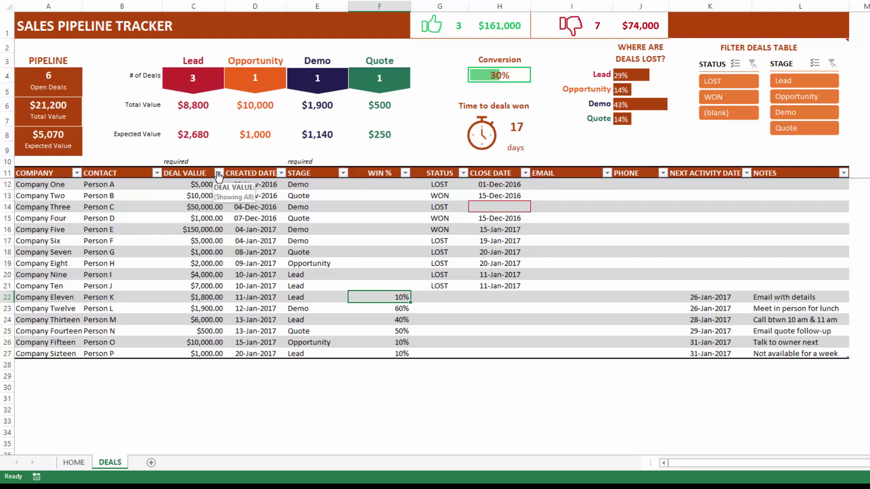
Step: Filter the deals table to blank status and sort the open deals by deal value from largest to smallest
click(734, 113)
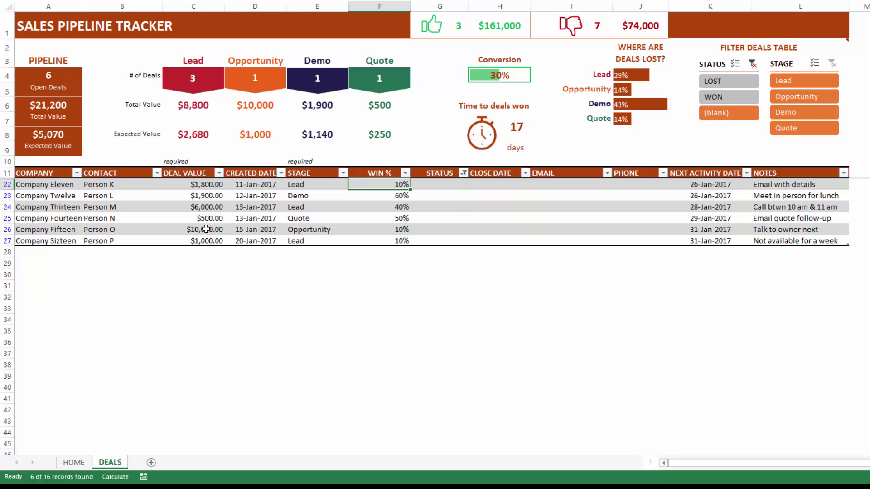
click(219, 173)
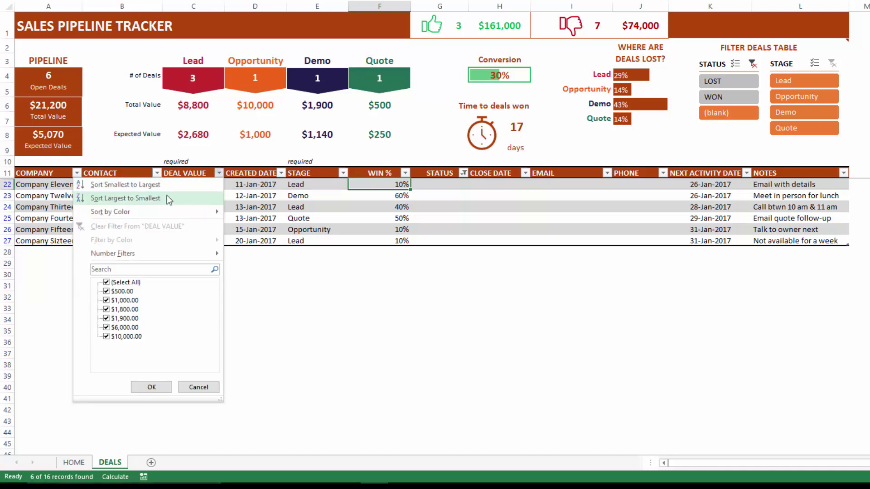
click(218, 173)
click(219, 173)
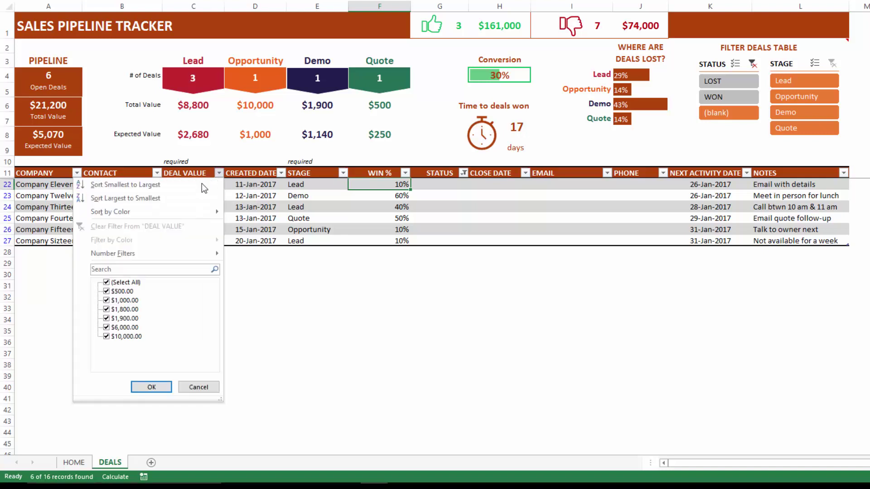
click(179, 197)
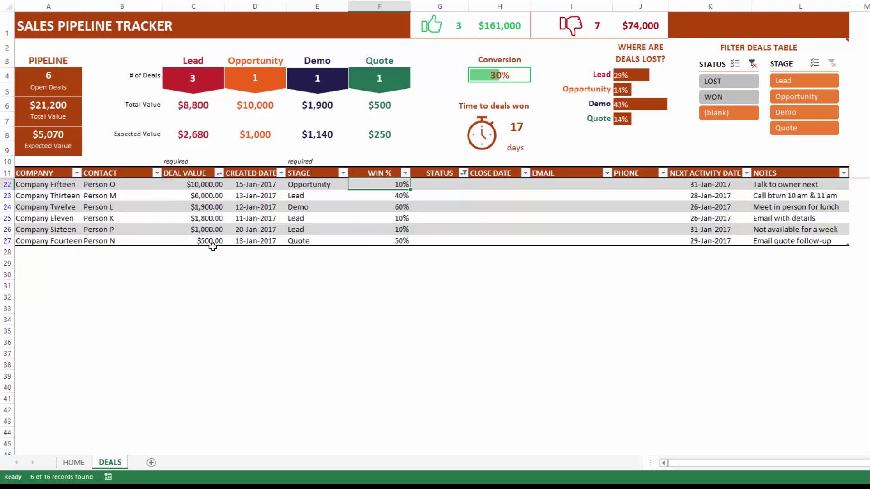
click(204, 185)
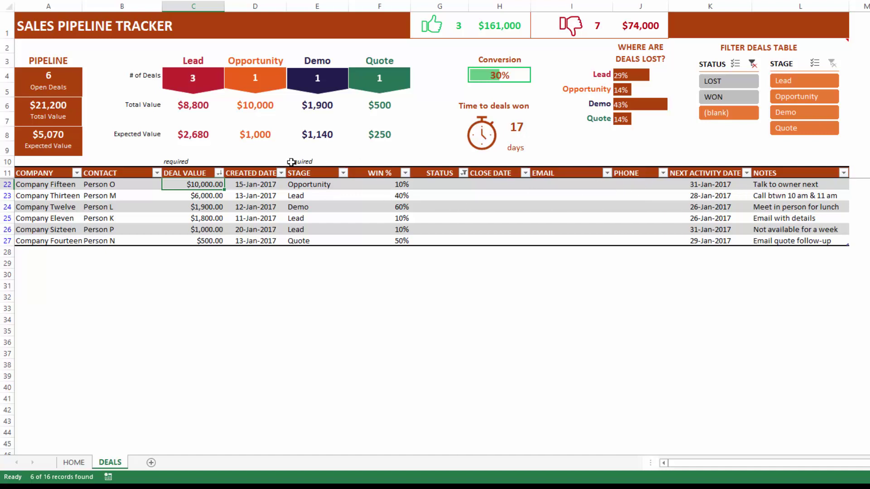
click(220, 173)
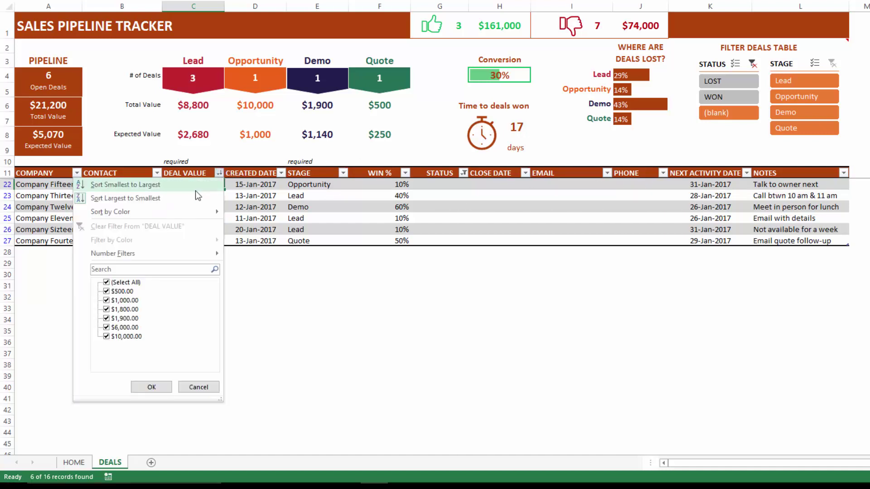
mouse_move(180, 210)
key(Escape)
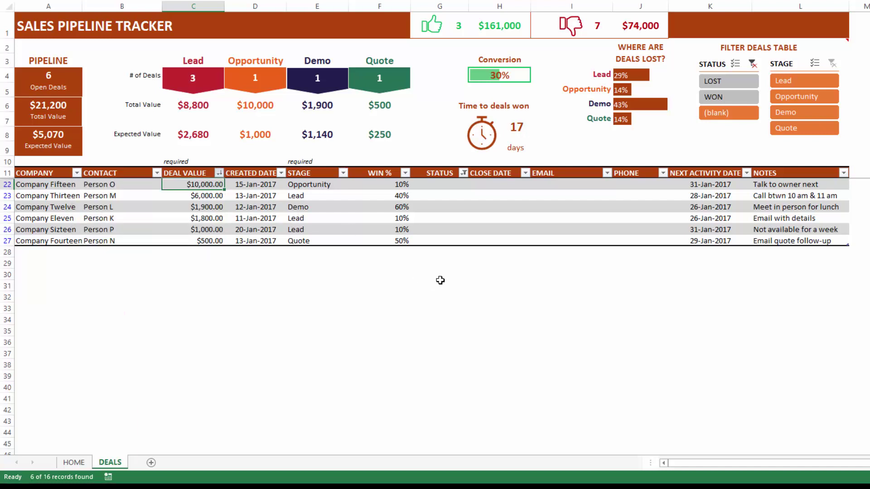
Step: Sort the open deals by next activity date from oldest to newest
click(746, 174)
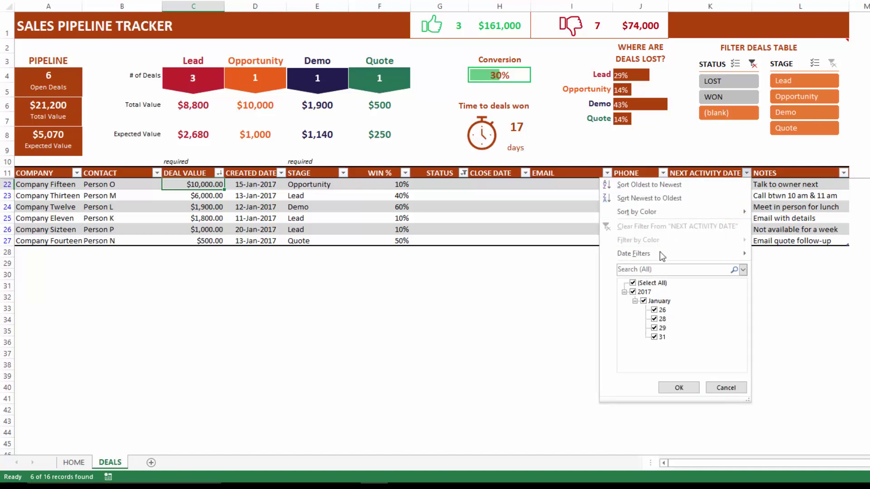
click(657, 184)
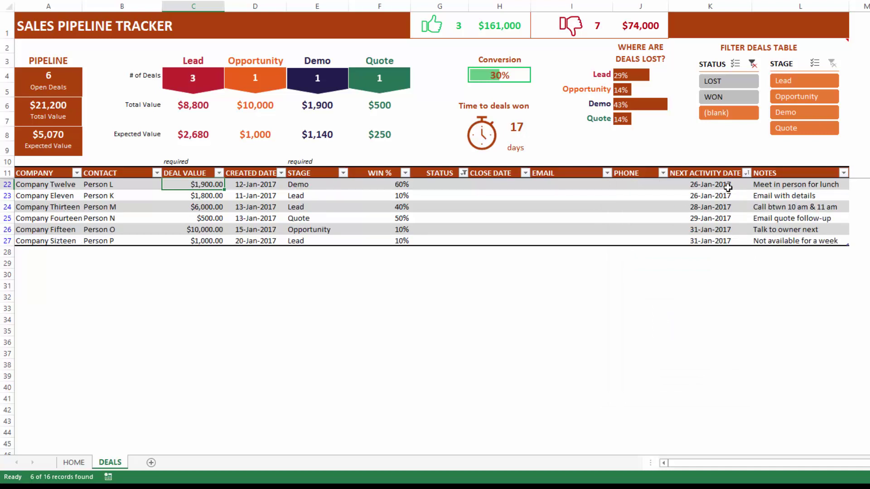
Step: Try limiting the open deals to the next activity date of 26 January 2017, and clear that date filter
click(746, 174)
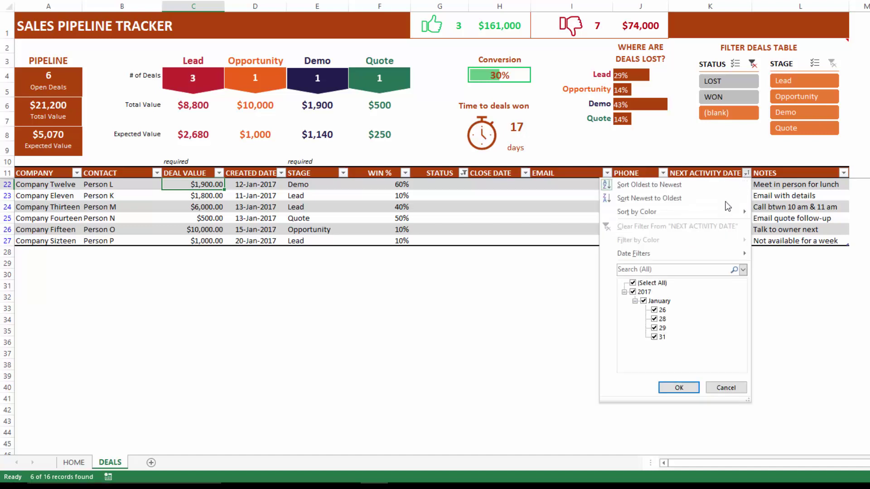
click(655, 319)
click(654, 328)
click(654, 337)
click(632, 283)
click(633, 282)
click(654, 310)
click(693, 388)
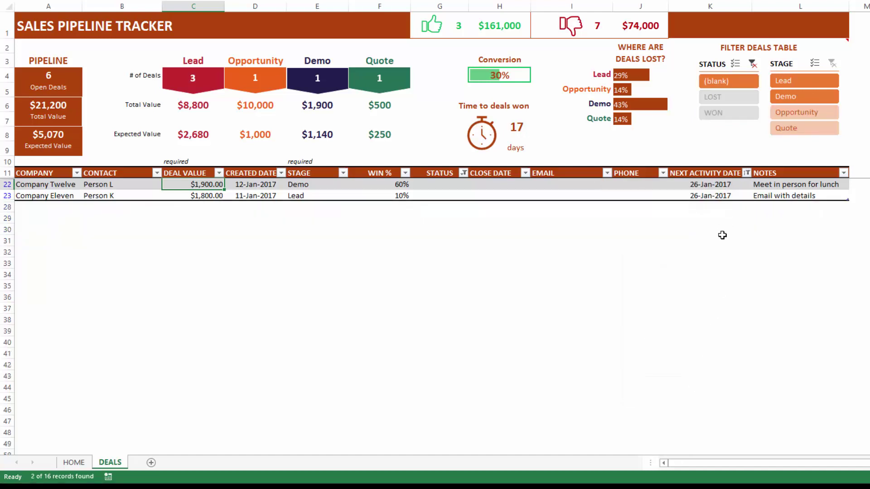
click(747, 173)
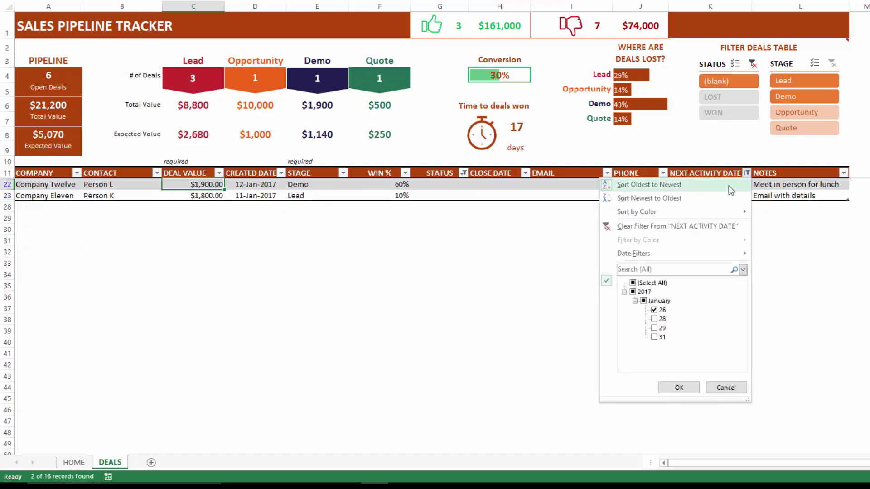
click(720, 226)
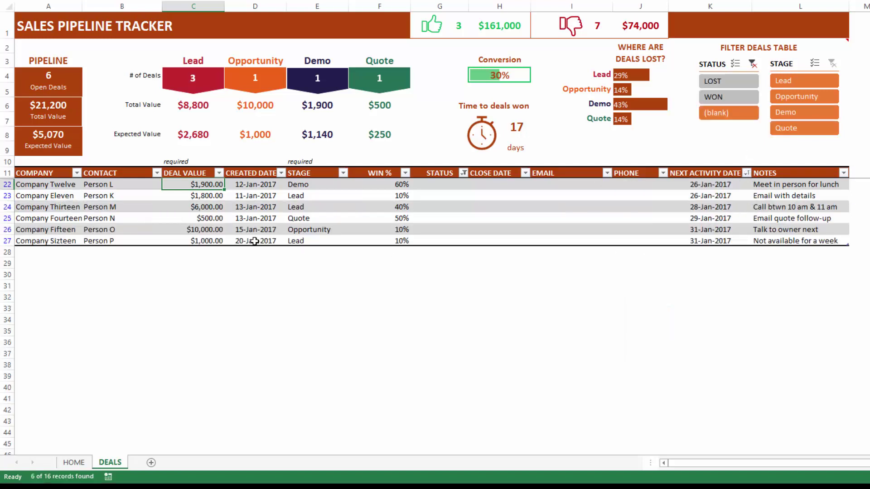
Step: Try a greater-than number filter on the deal values of the open deals, and clear that filter
click(219, 175)
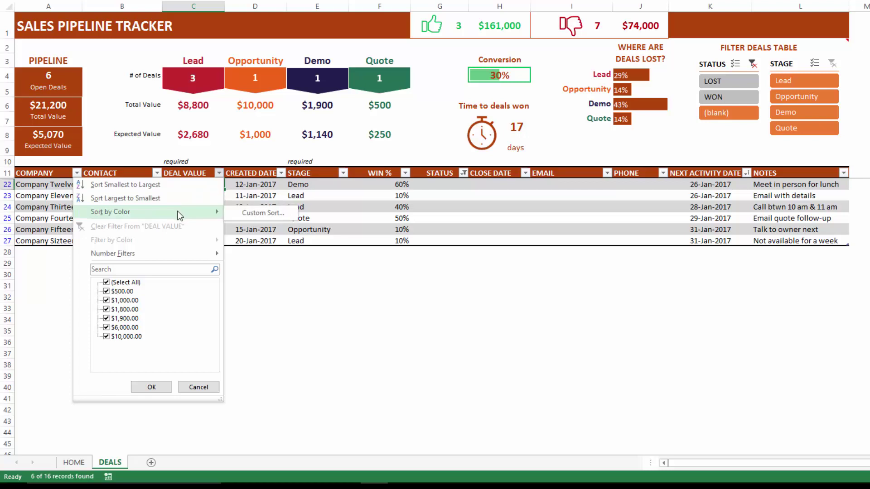
mouse_move(195, 257)
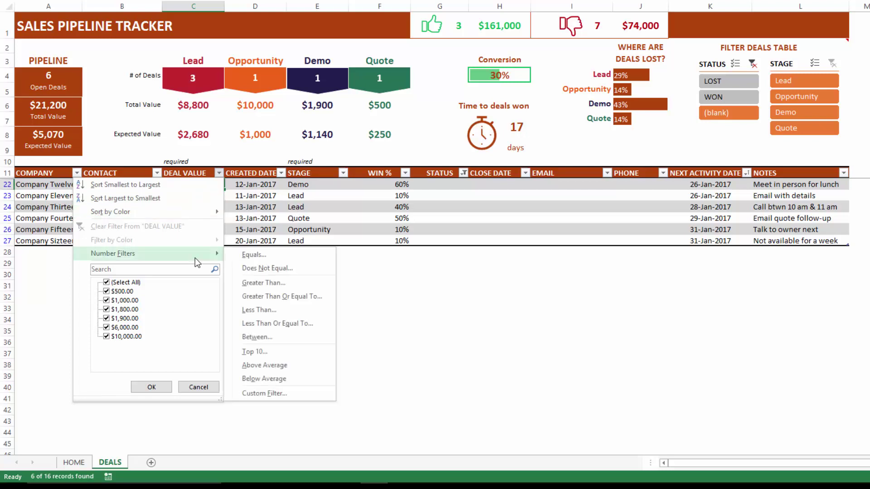
click(264, 282)
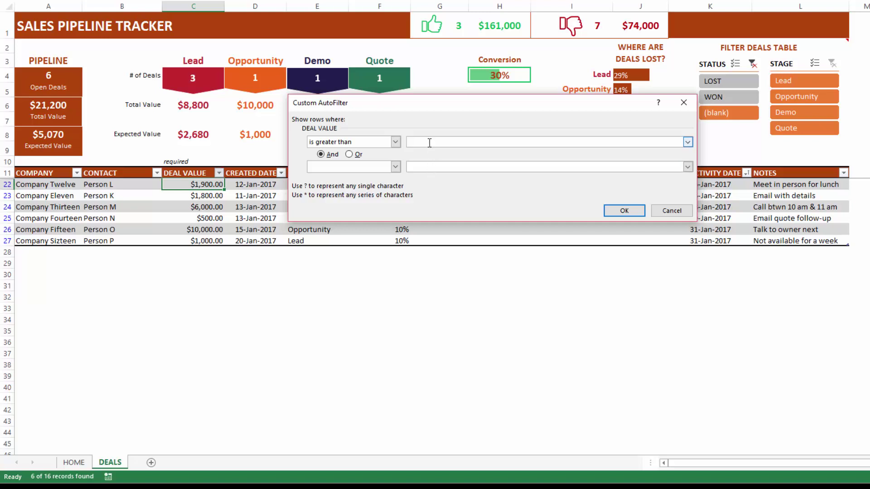
key(Return)
click(220, 172)
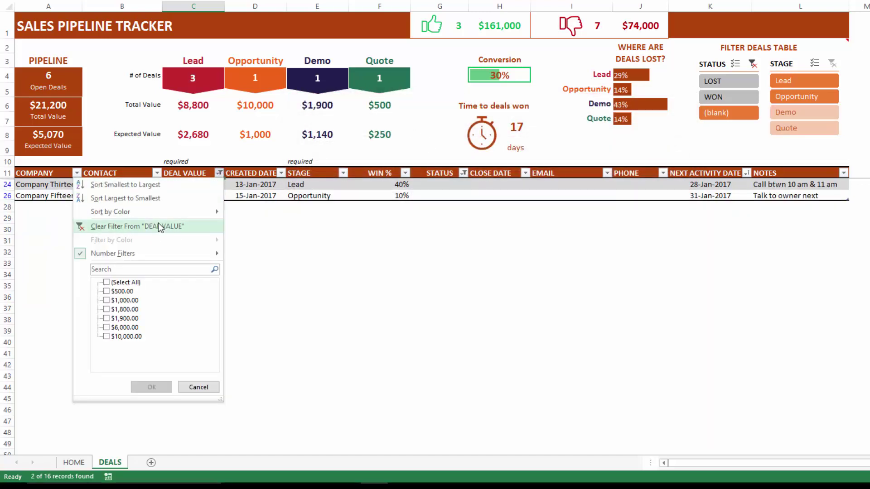
click(105, 230)
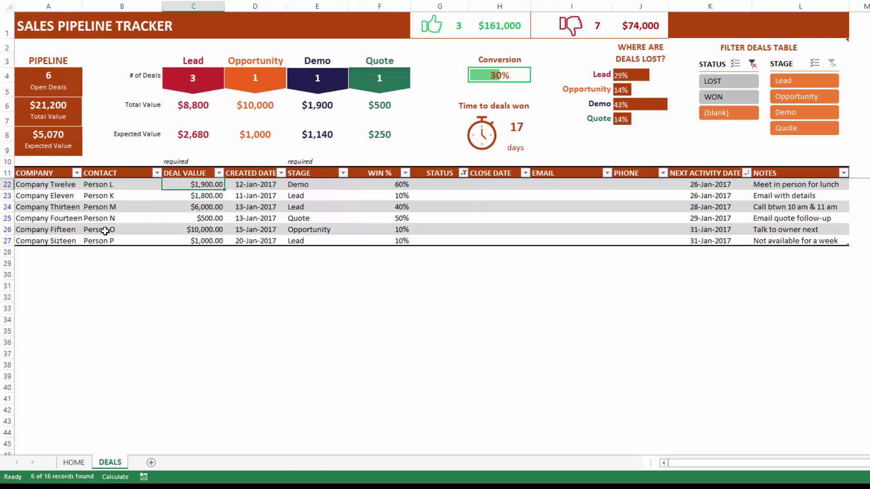
Step: Clear the status filter so that all deals are listed
click(497, 294)
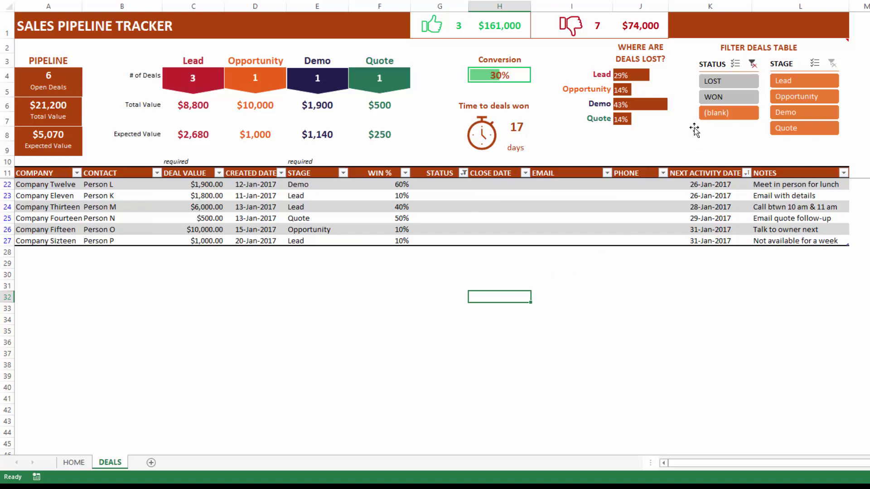
click(753, 64)
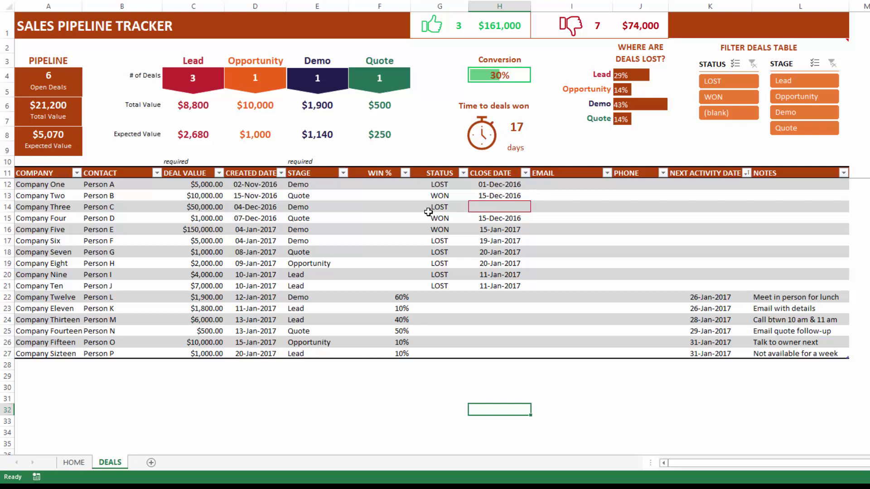
Step: Check the currency symbol options in the cell format of the whole DEAL VALUE column, C12 to C27
drag(212, 185, 196, 349)
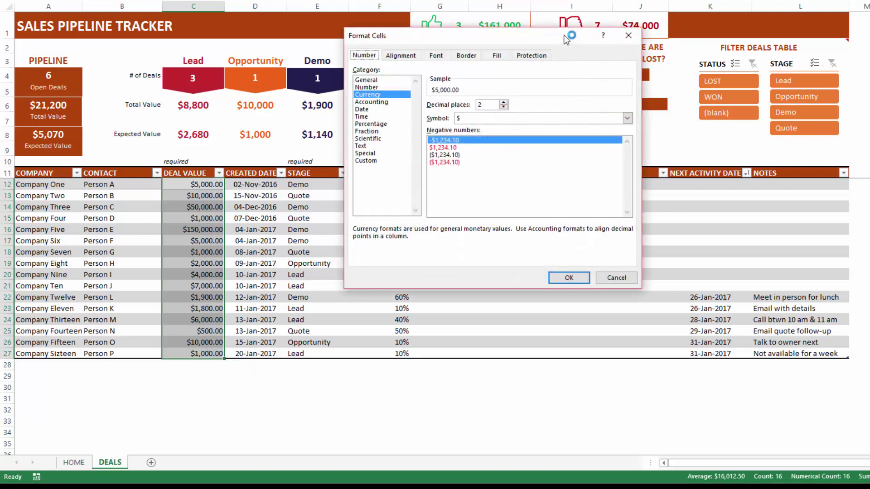
click(470, 157)
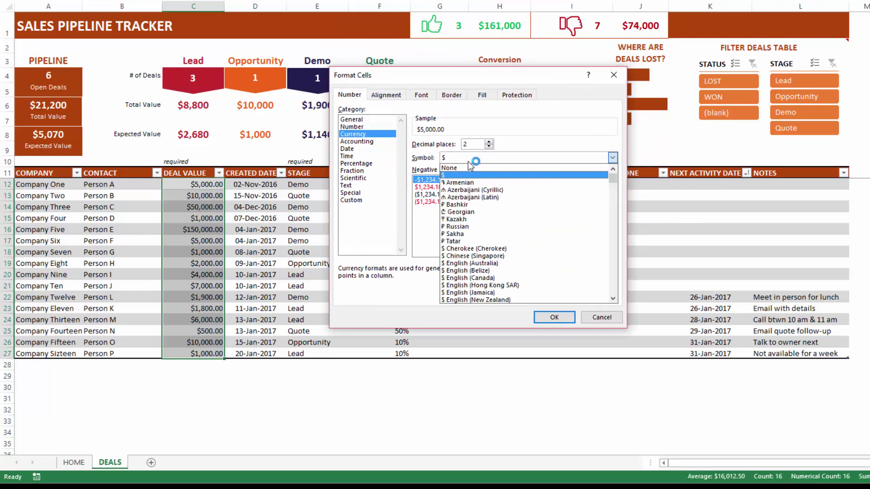
click(469, 159)
key(Return)
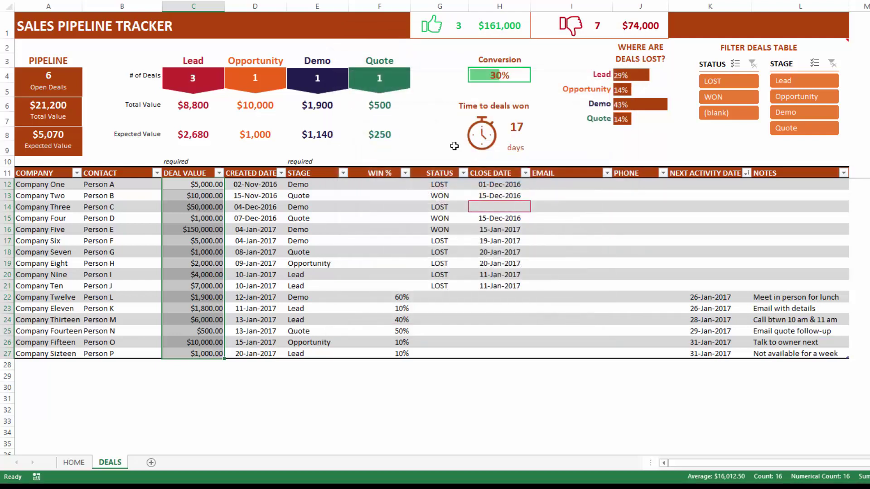
Step: Check the currency symbol setting for the Total Value and Expected Value figures of the four stages
drag(195, 105, 380, 105)
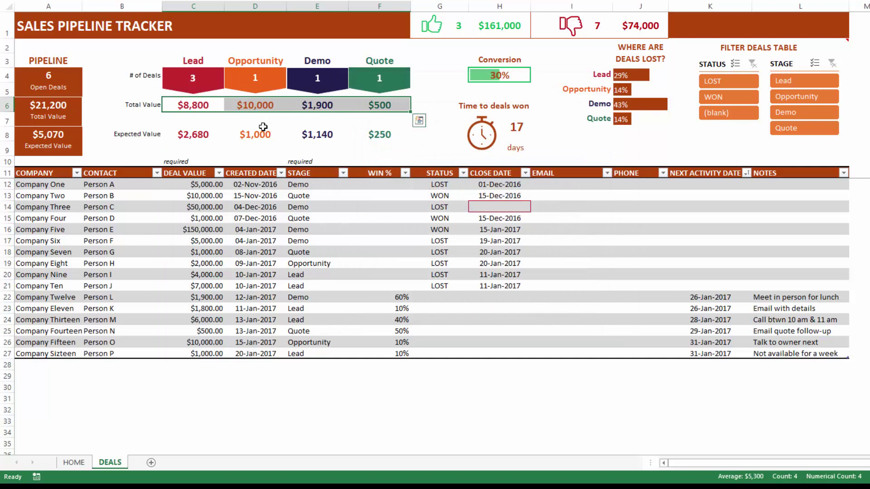
drag(216, 136, 372, 143)
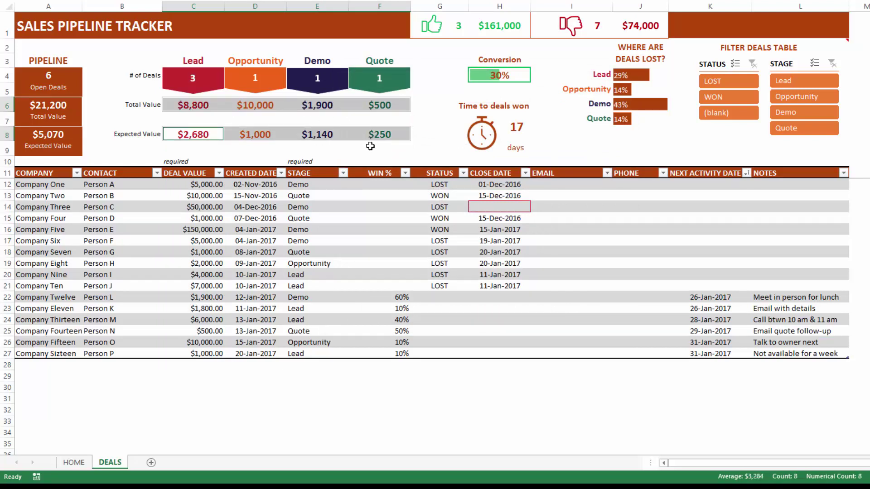
key(ctrl+1)
click(449, 158)
click(448, 160)
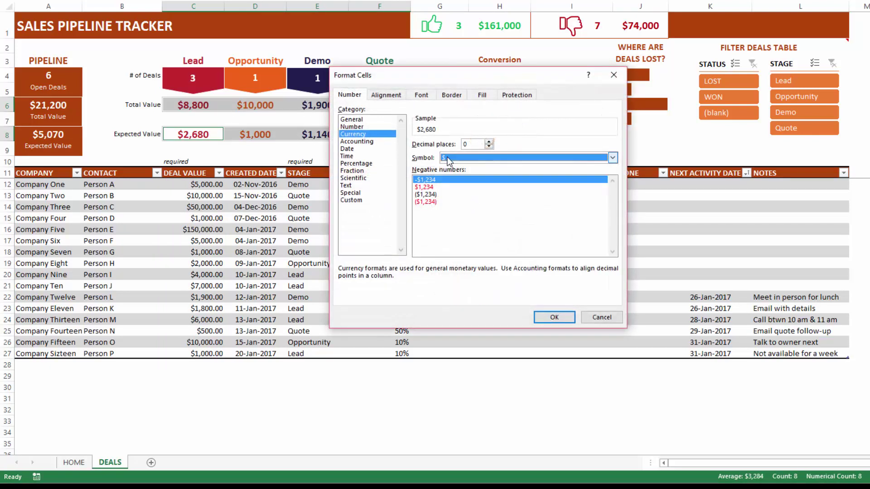
key(Return)
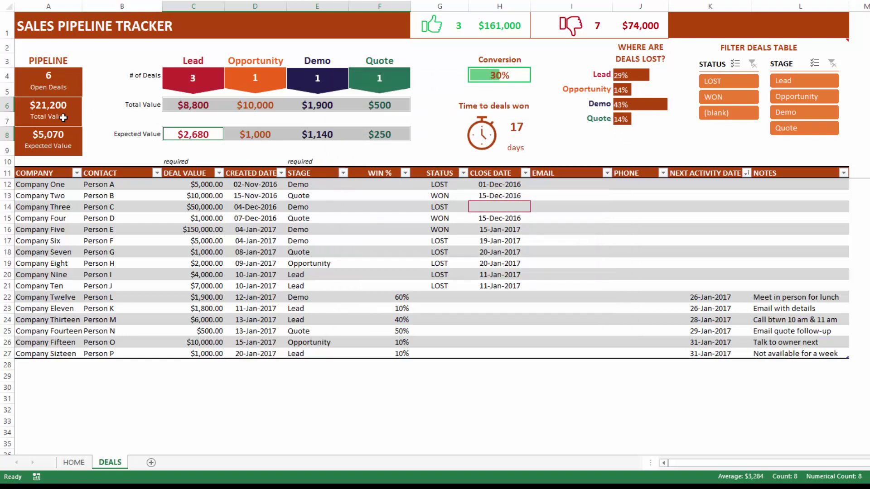
Step: Inspect the total value cells for won deals and lost deals in the header row
click(320, 207)
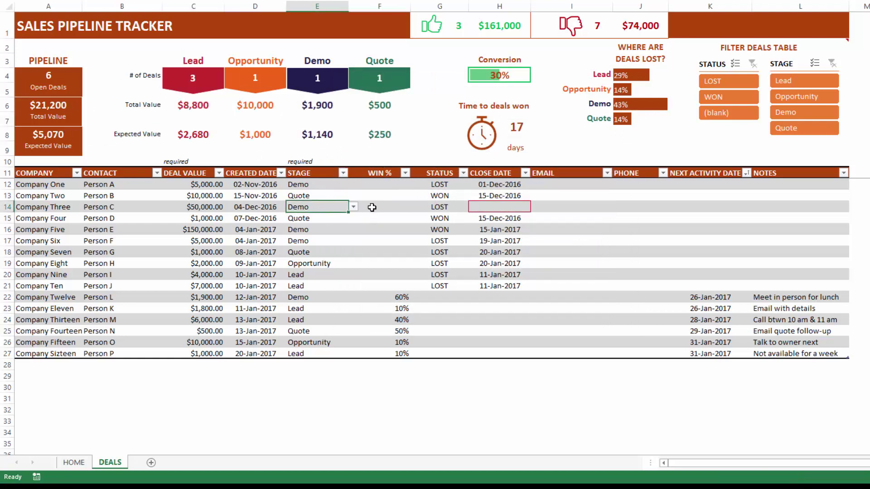
click(508, 30)
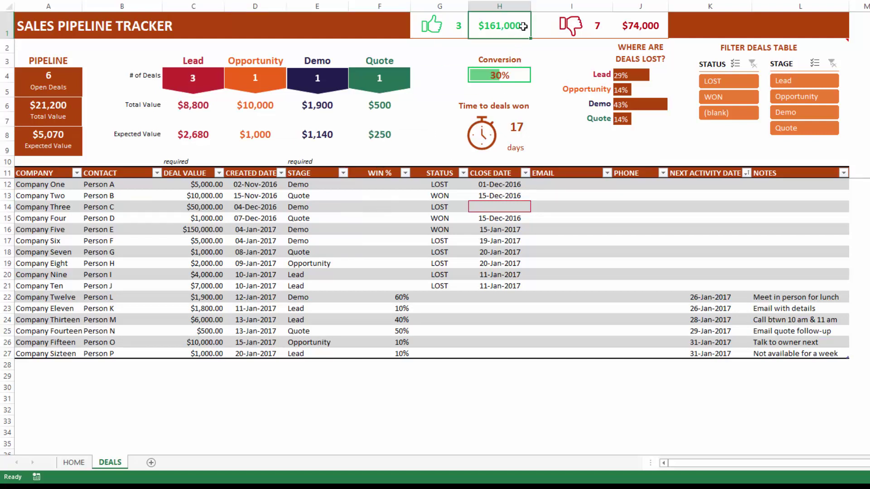
click(635, 25)
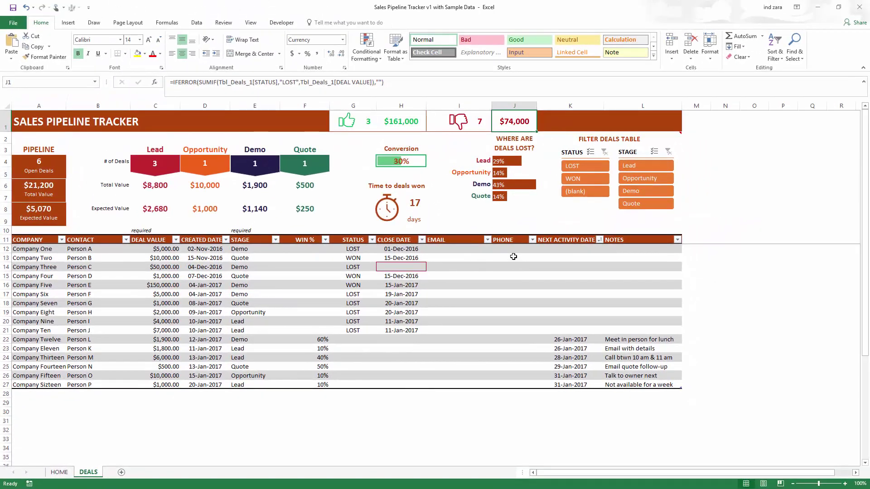
Step: Insert a WIN % slicer for the deals table and place it beside the STAGE slicer
click(556, 259)
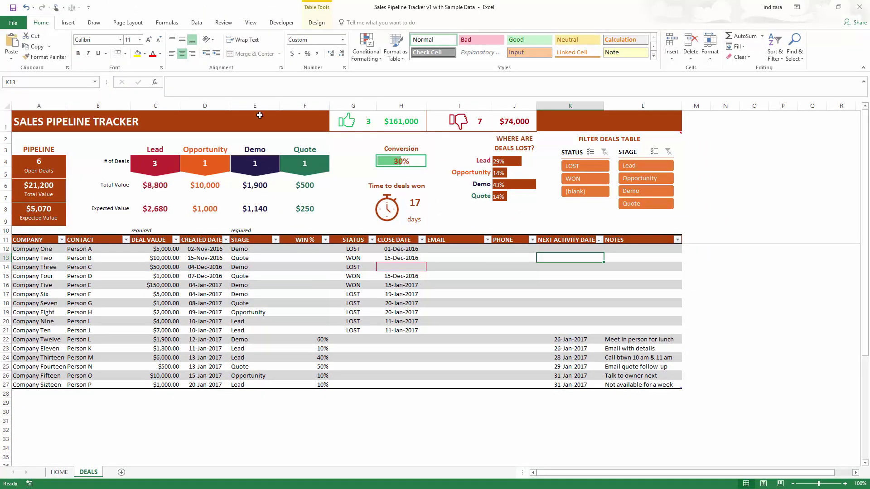
scroll(328, 50, down, 1)
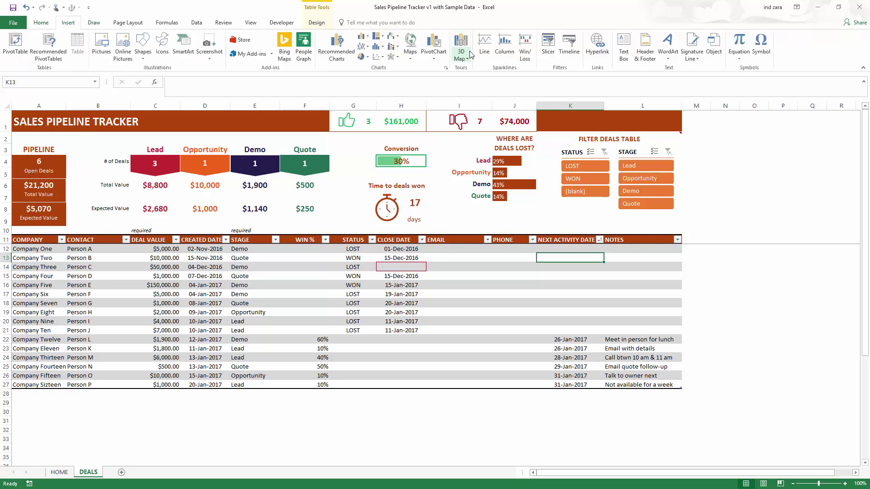
click(548, 45)
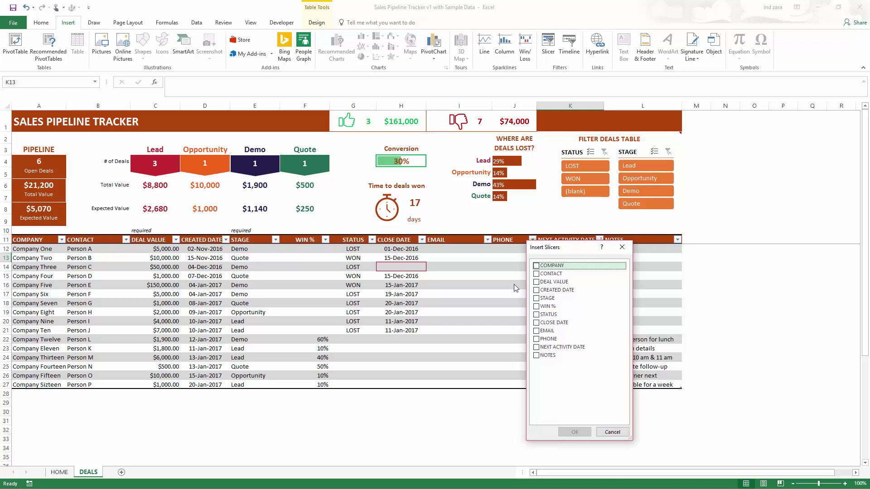
click(536, 307)
click(574, 431)
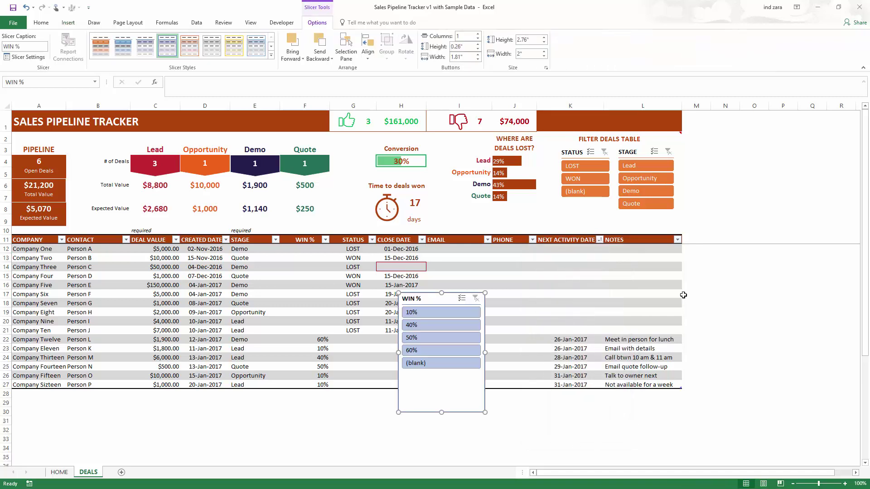
drag(429, 301, 718, 133)
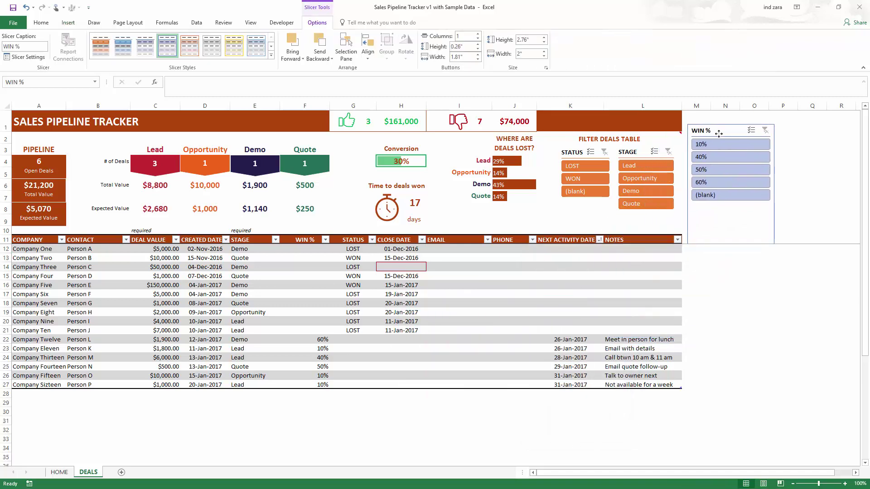
Step: Shrink the WIN % slicer to about 1.82 inches high and 1.4 inches wide
click(734, 222)
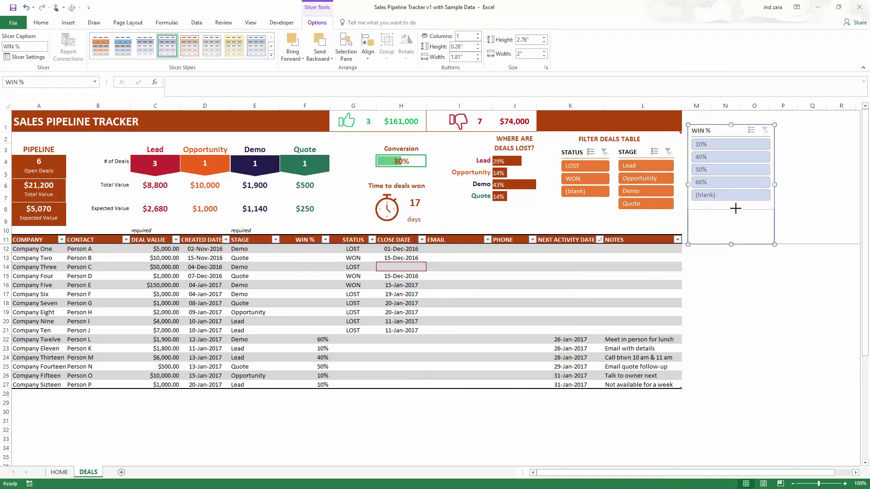
drag(735, 209, 734, 209)
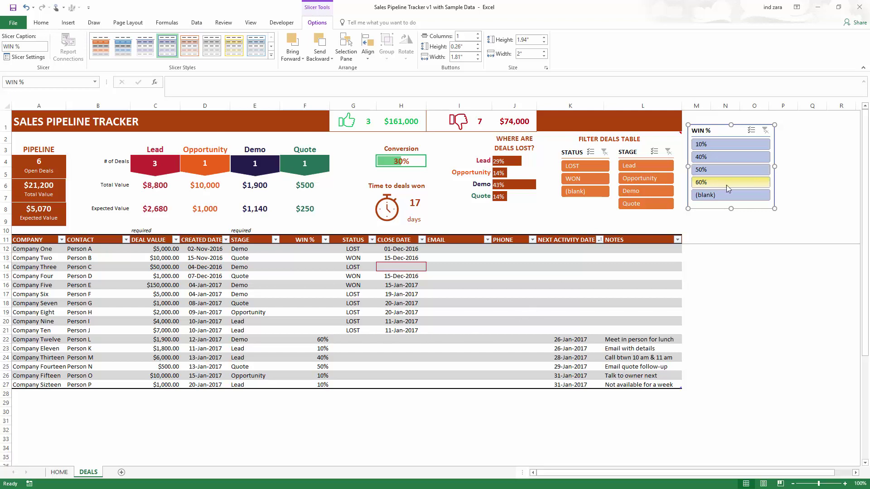
drag(732, 202, 733, 203)
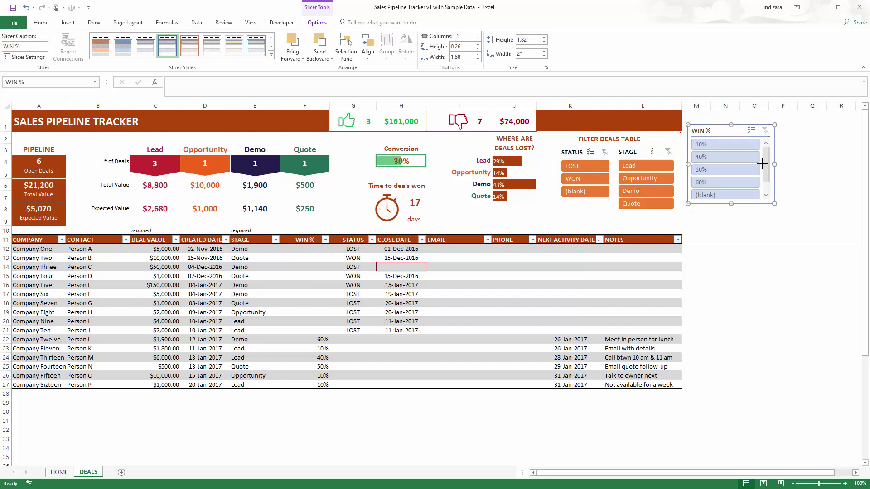
drag(762, 164, 748, 164)
Step: Try filtering the deals to 50% and 60% with the WIN % slicer, and remove both the filter and the slicer
click(723, 171)
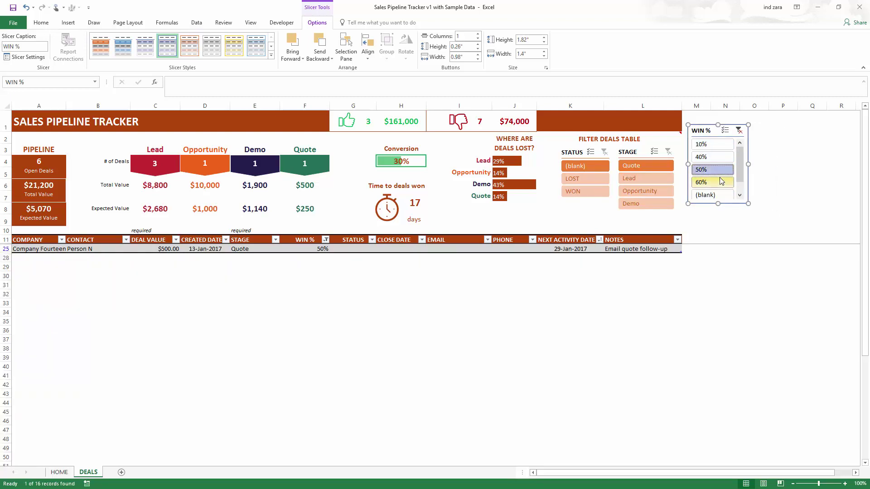
ctrl+click(722, 182)
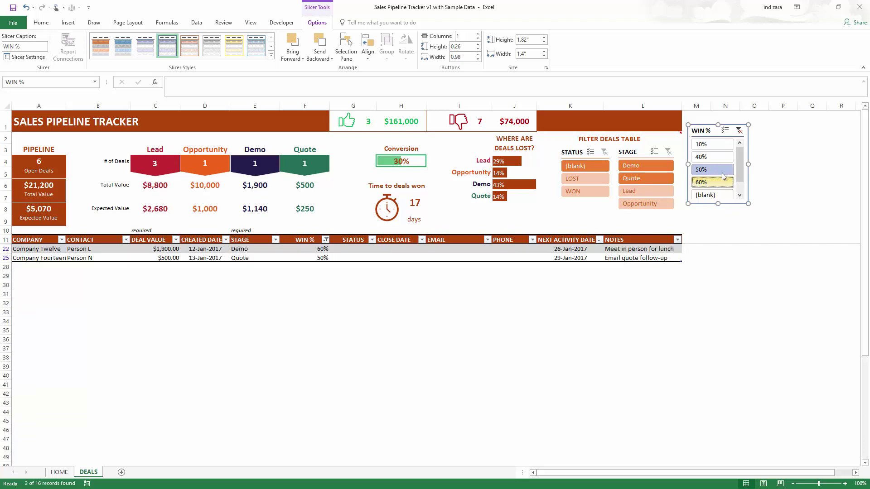
click(738, 132)
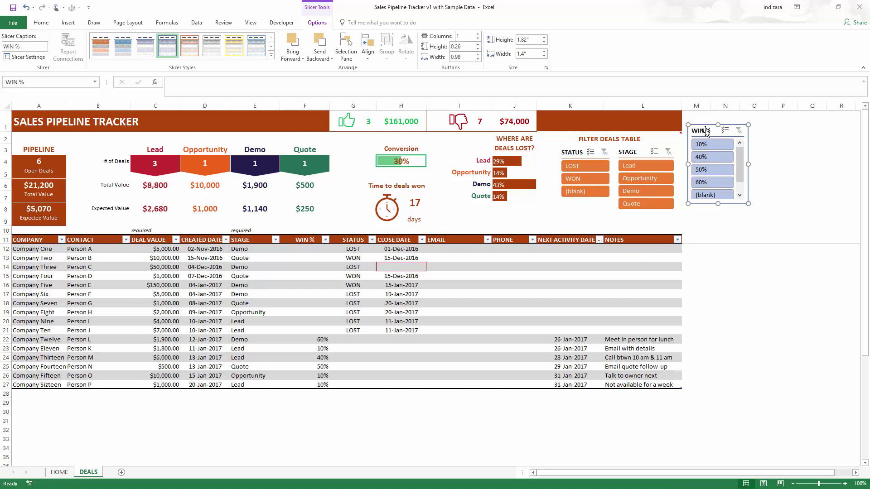
key(Delete)
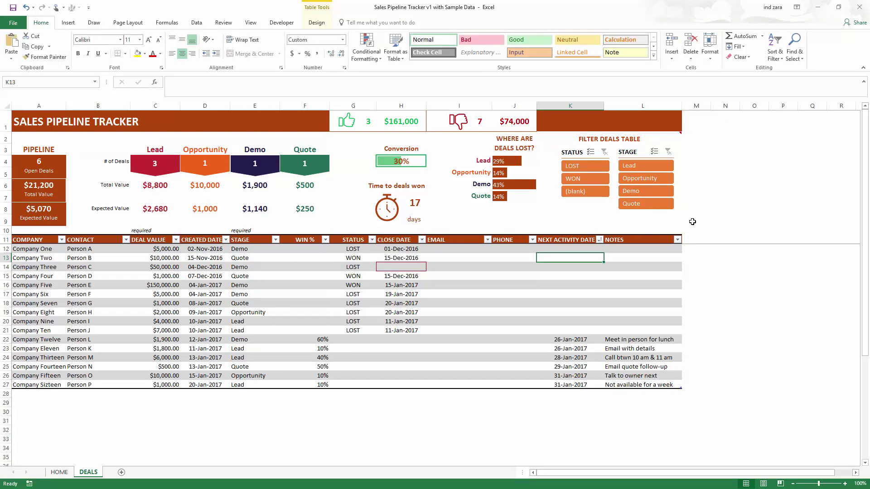
Step: Extend the deals table beyond NOTES with two columns headed New Column Name and Another Column
click(694, 239)
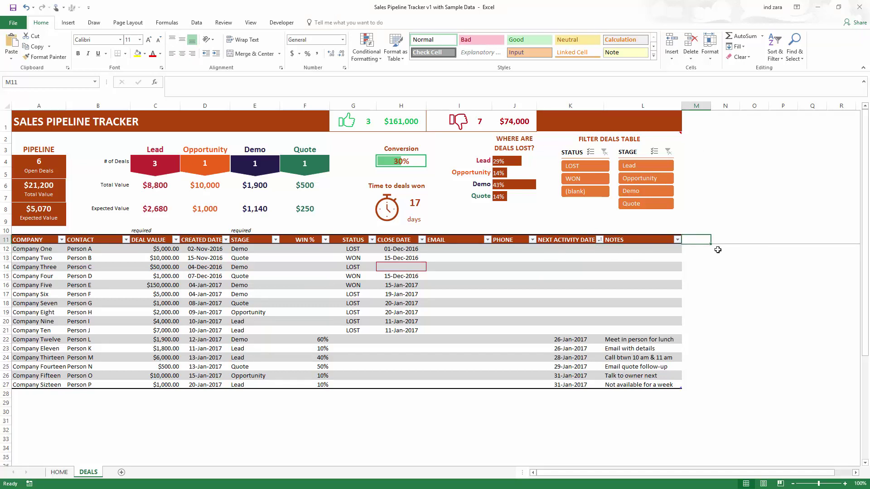
text(New Colu)
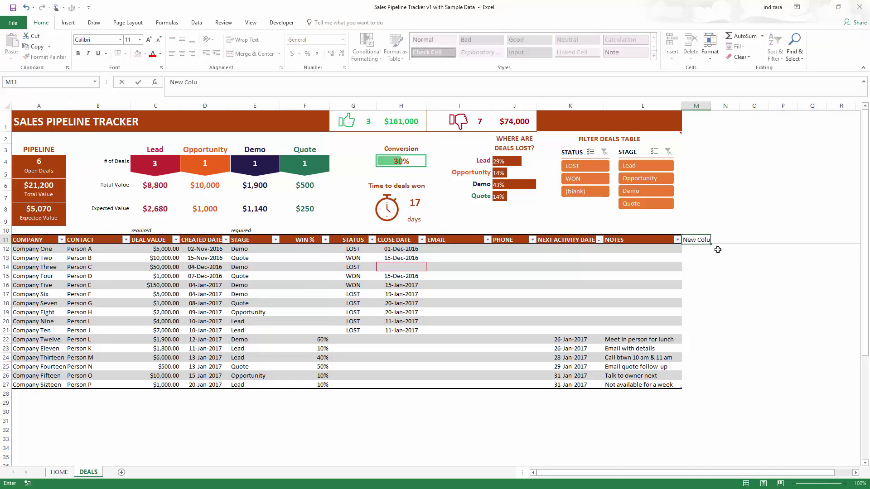
text(mn Name)
key(Tab)
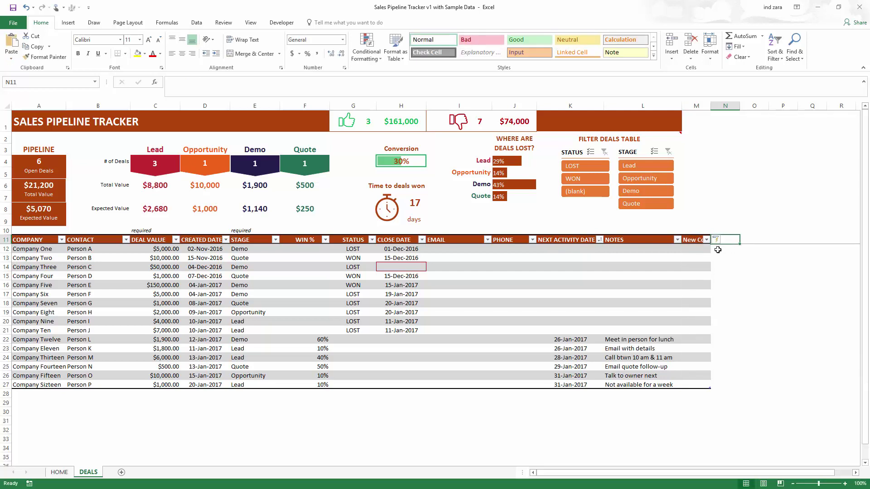
text(N)
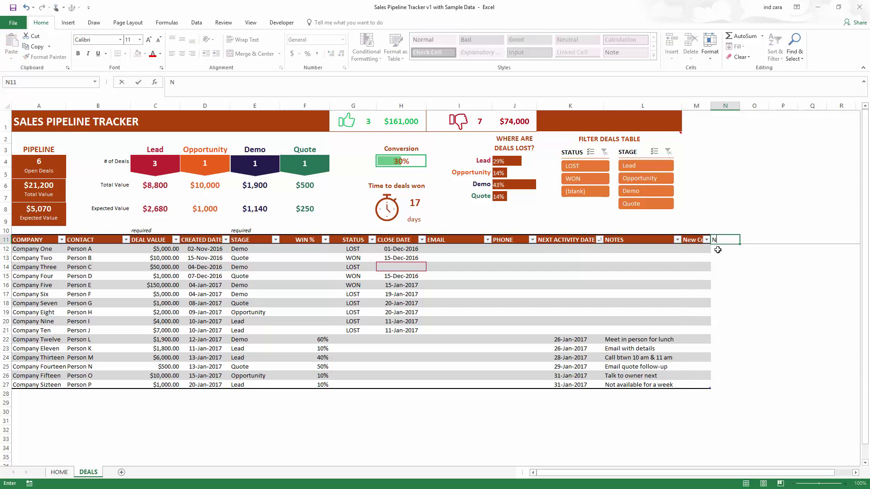
text(nother Column)
key(Return)
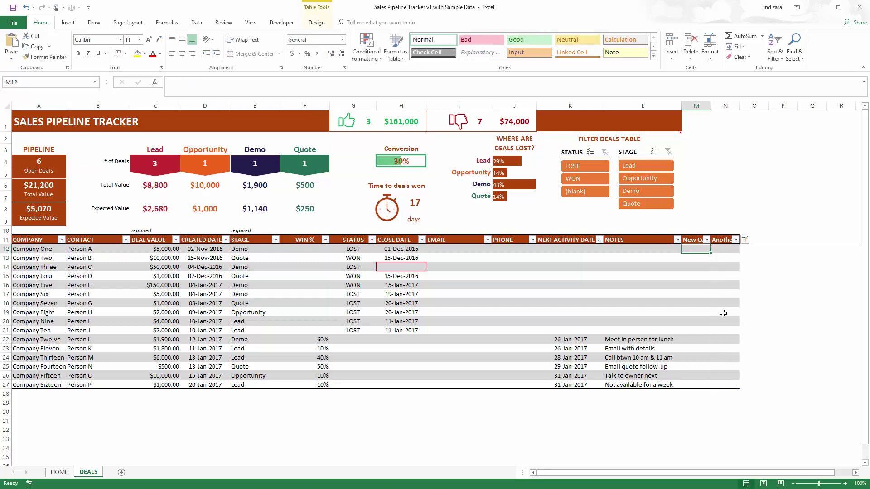
click(729, 260)
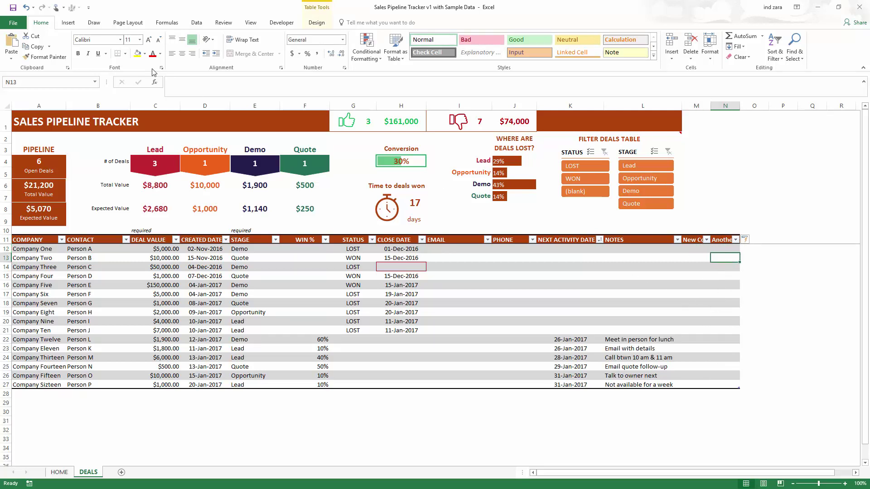
Step: Inspect the formula behind the Open Deals count in the pipeline summary
click(73, 26)
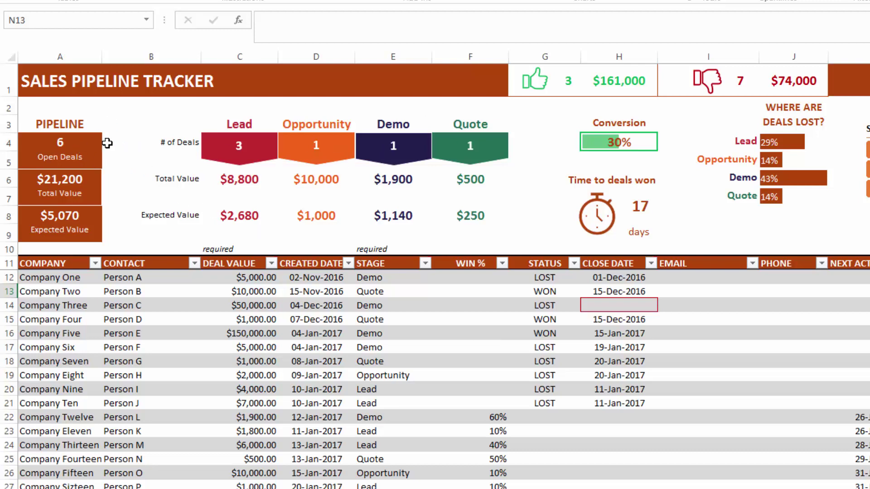
click(65, 144)
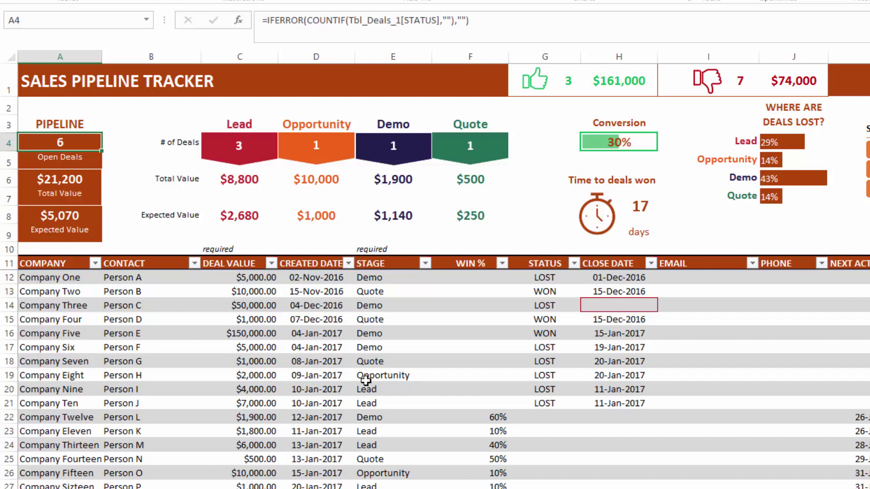
click(376, 488)
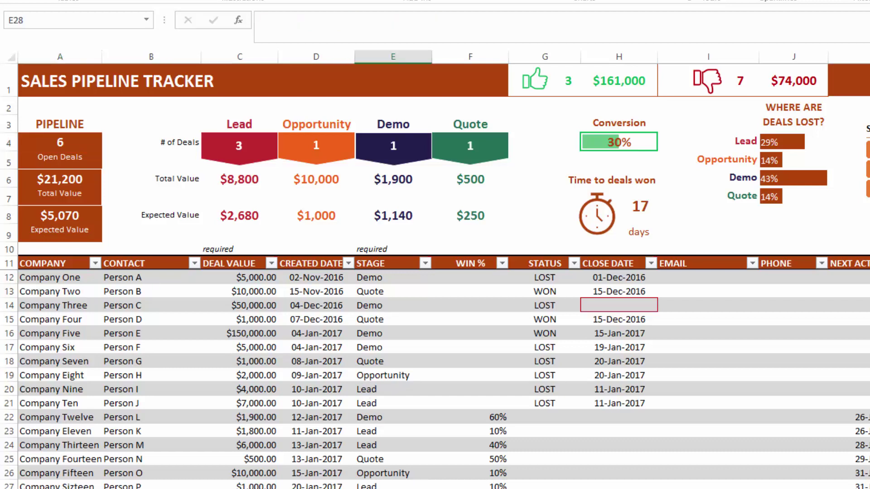